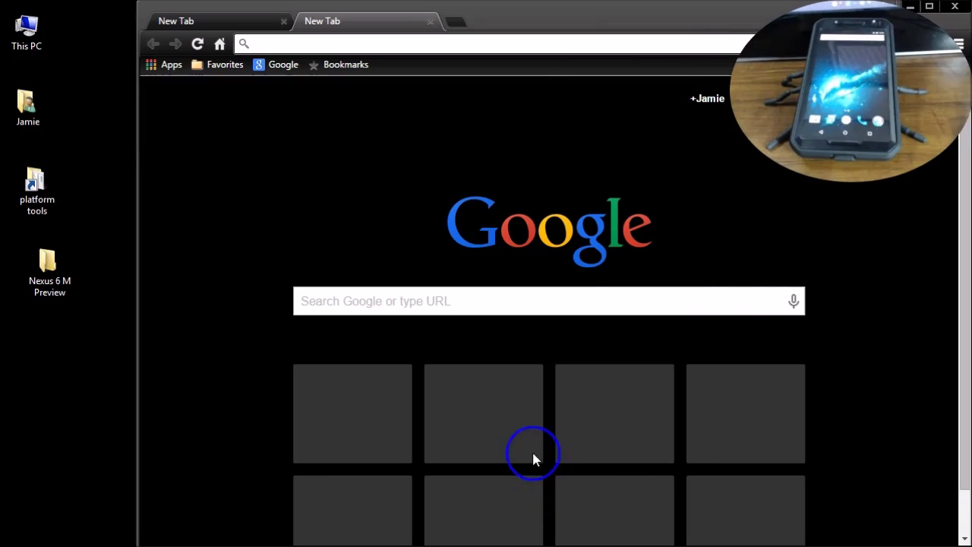
# Search the web for "android developer preview" and open the Android Developers site from the results
pyautogui.click(471, 295)
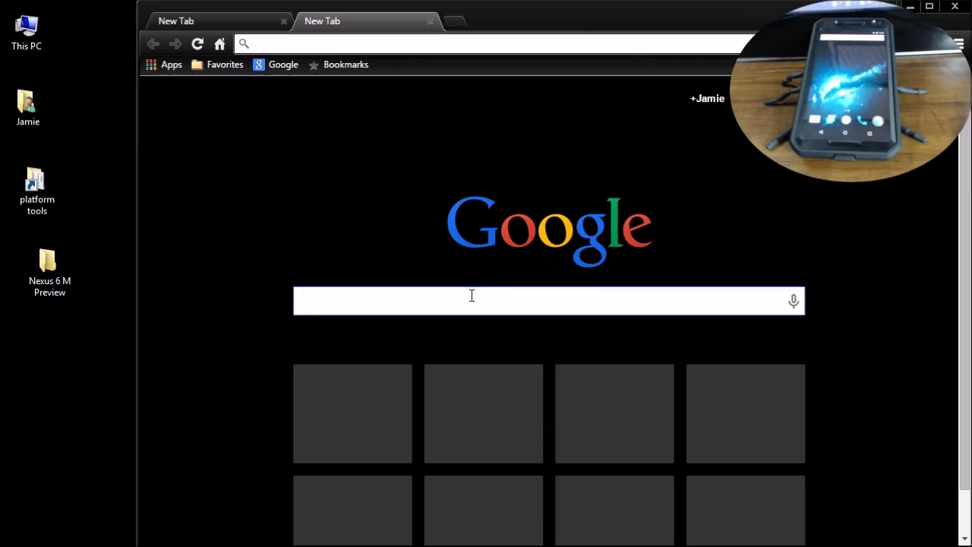
pyautogui.write('android devel')
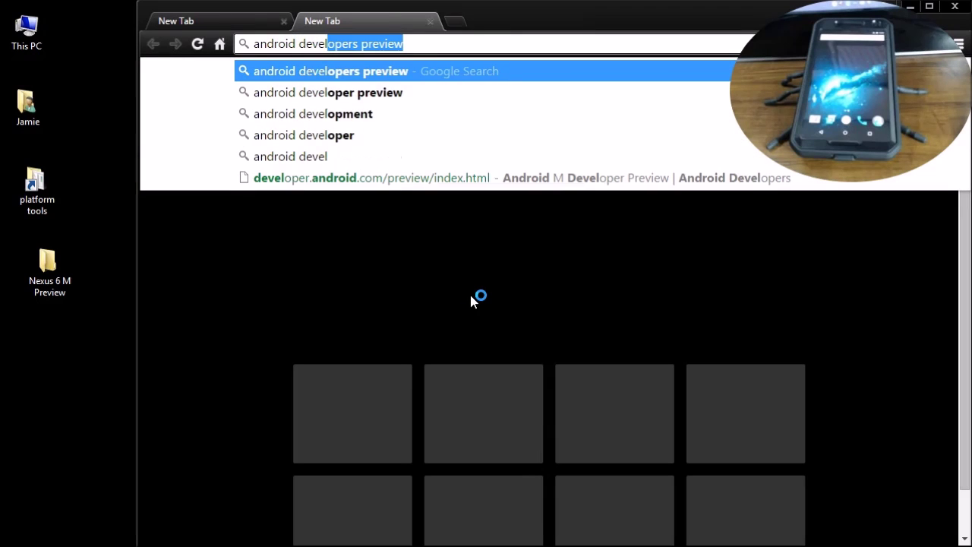
pyautogui.write('oper previ')
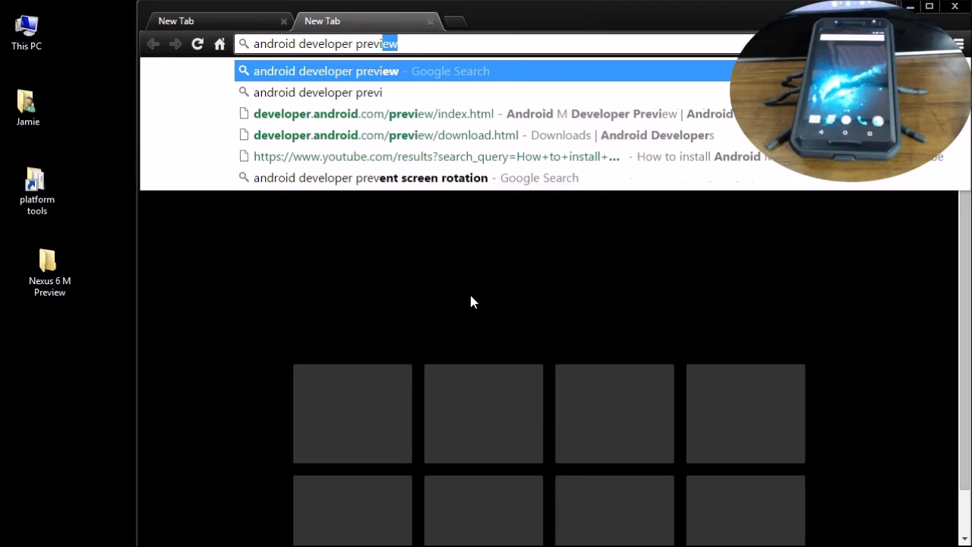
pyautogui.write('ew')
pyautogui.press('Return')
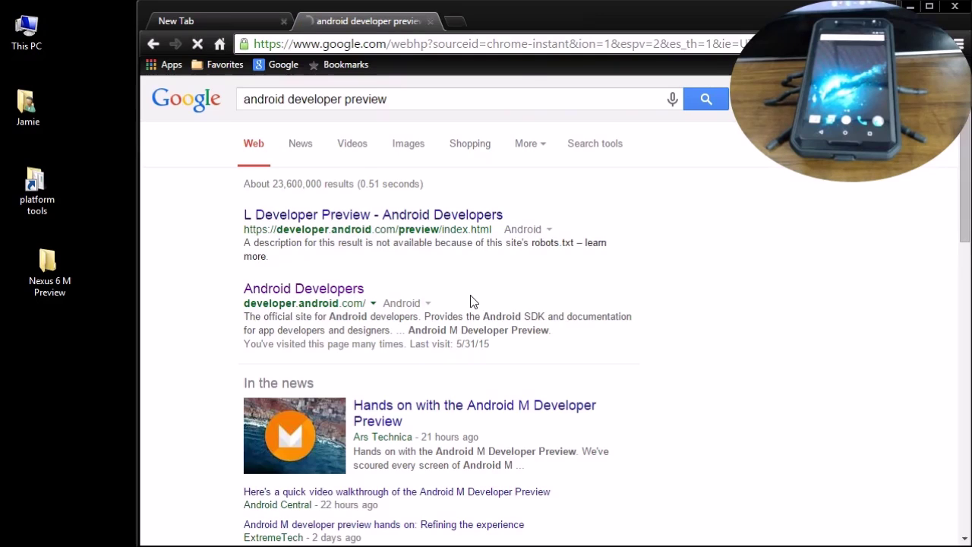
pyautogui.scroll(-1, 471, 302)
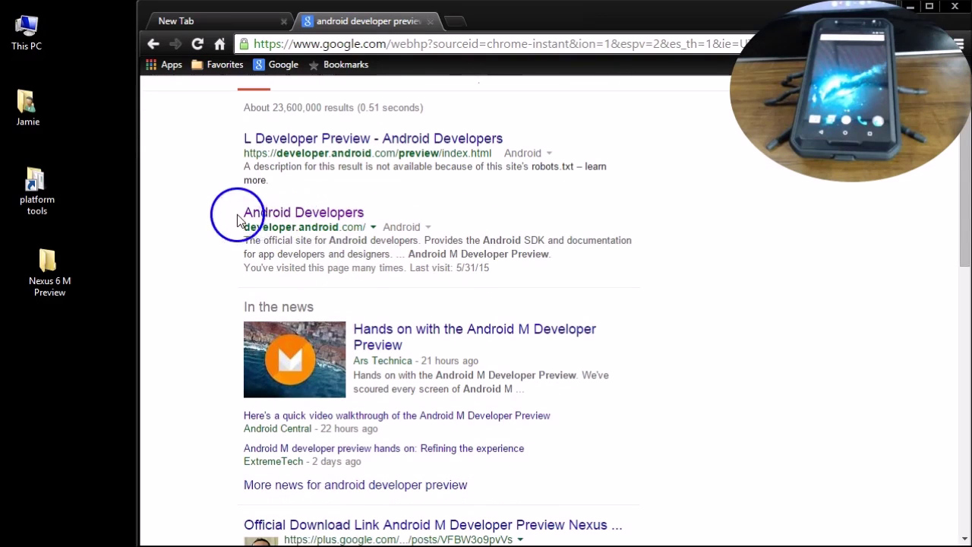
pyautogui.click(325, 212)
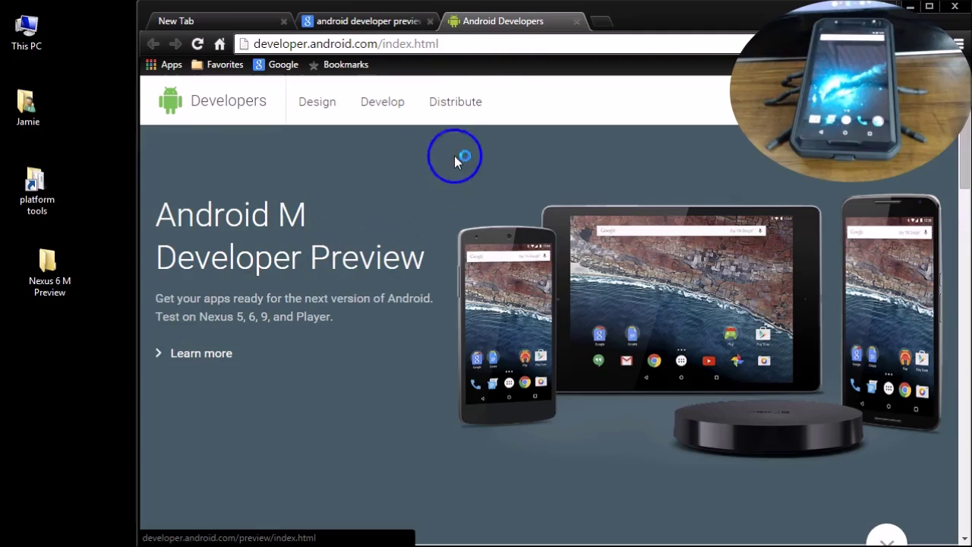
# Go to the Preview section under Develop and open its Downloads page
pyautogui.click(384, 106)
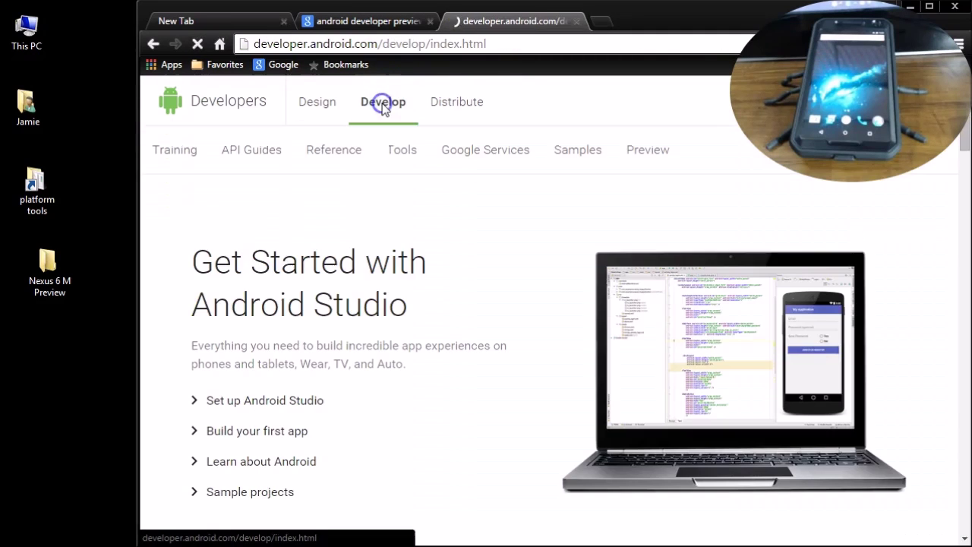
pyautogui.click(650, 154)
pyautogui.scroll(-3, 664, 212)
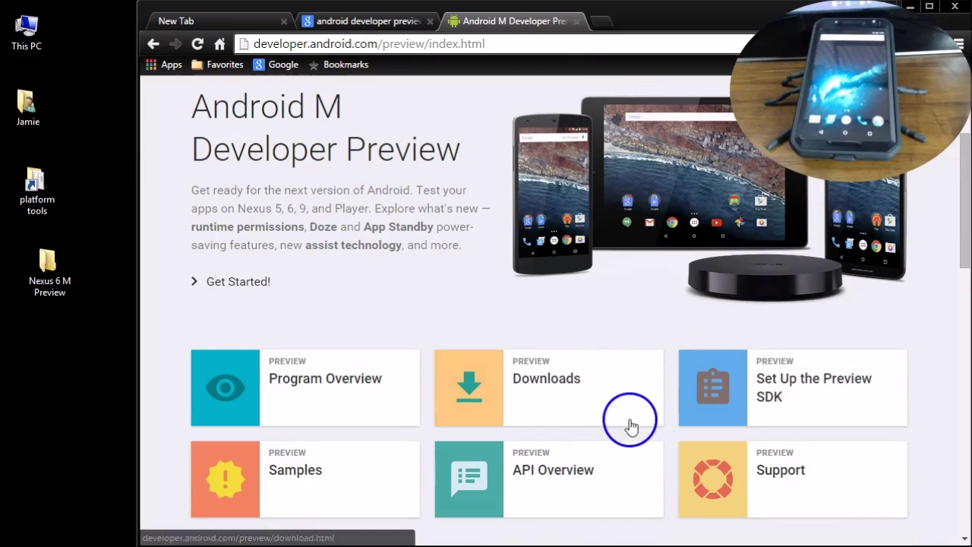
pyautogui.click(535, 374)
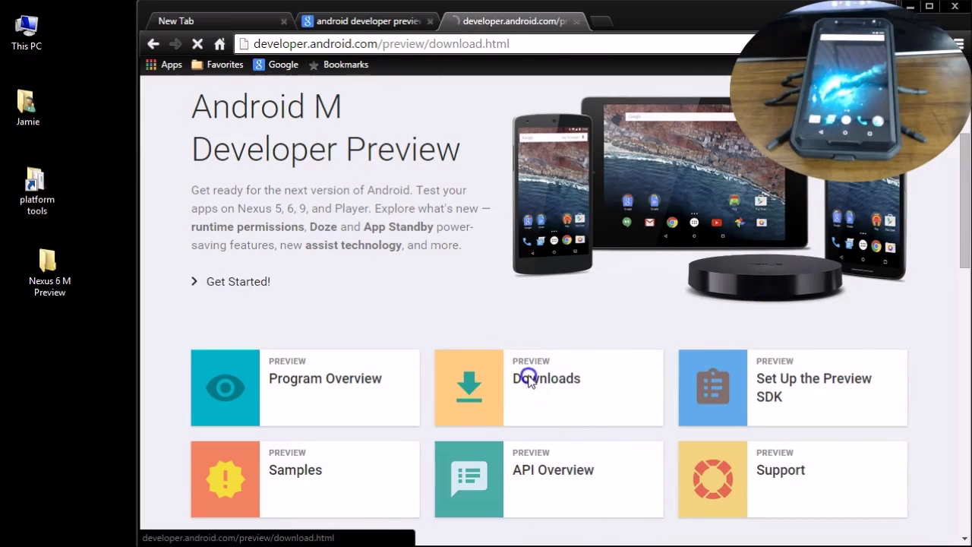
# Locate the Nexus 6 "shamu" package among the hardware system images and close the downloads and search results pages
pyautogui.scroll(-2, 528, 376)
pyautogui.scroll(-3, 528, 376)
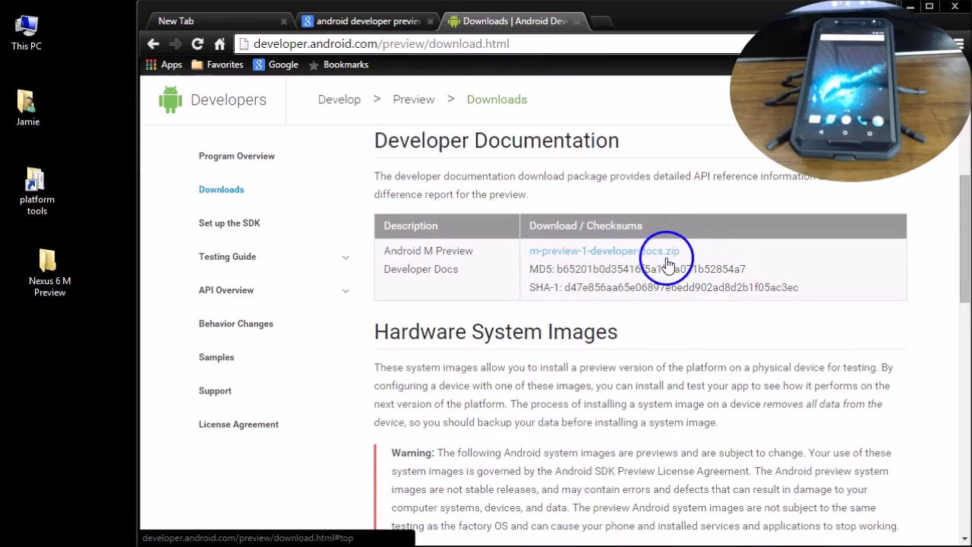
pyautogui.scroll(-3, 611, 290)
pyautogui.scroll(-3, 612, 290)
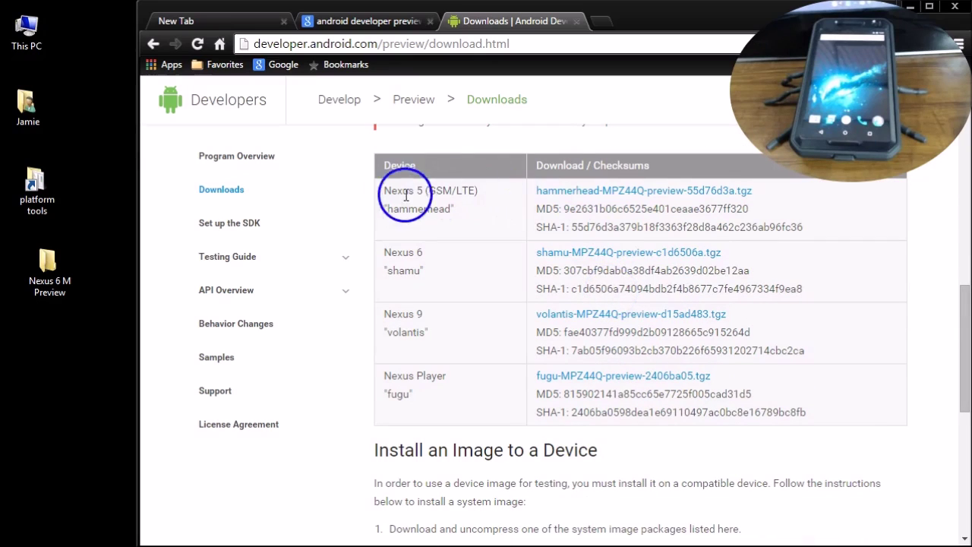
pyautogui.moveTo(384, 252); pyautogui.dragTo(424, 253)
pyautogui.click(439, 274)
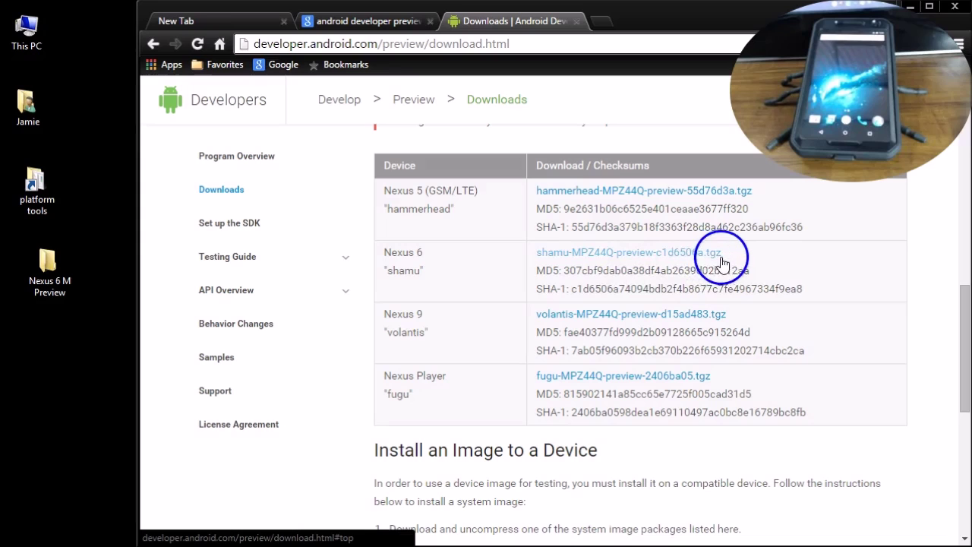
pyautogui.scroll(5, 574, 268)
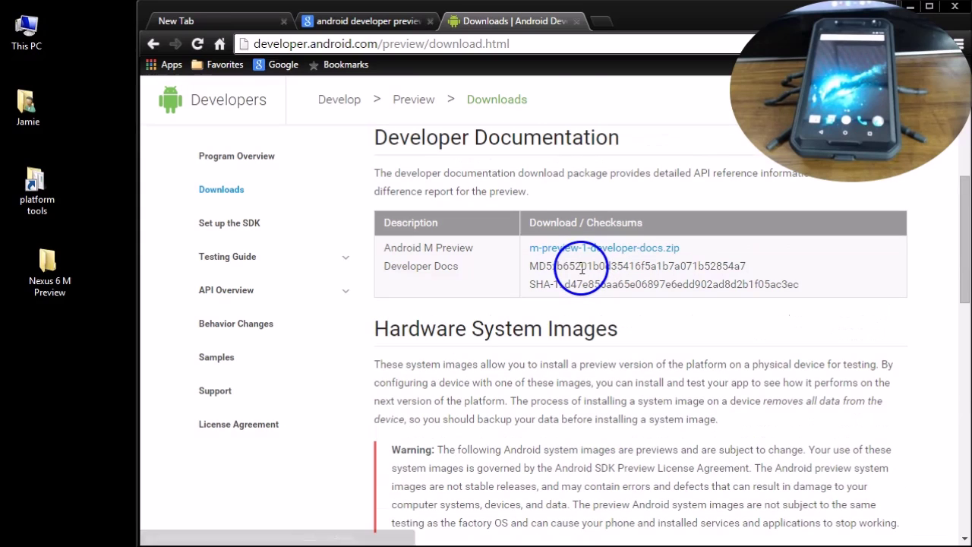
pyautogui.click(577, 21)
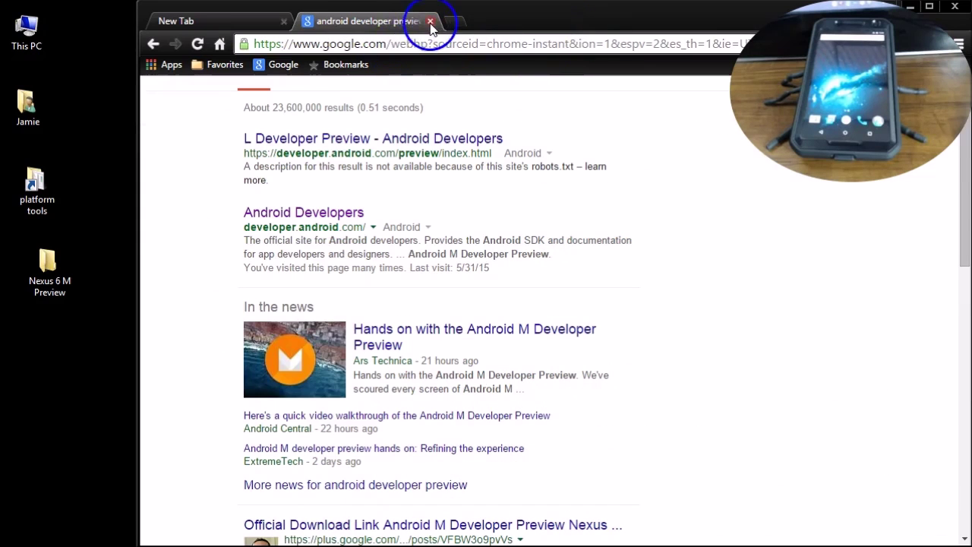
pyautogui.click(430, 21)
# View the computer's basic system information, including the system type, and close it
pyautogui.rightClick(26, 28)
pyautogui.click(108, 198)
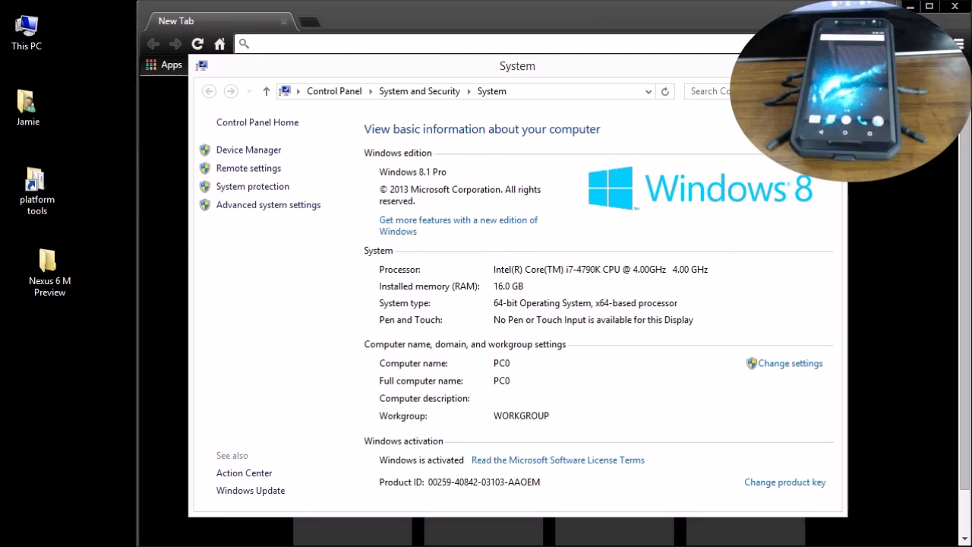
pyautogui.hotkey('alt', 'F4')
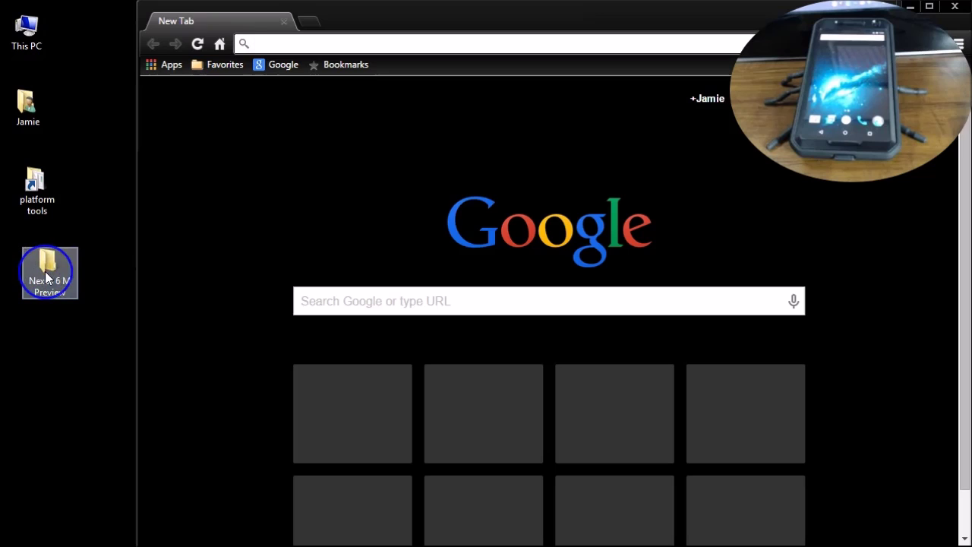
# Open the Nexus 6 M Preview folder on the desktop and select the shamu-MPZ44Q-preview-c1d6506a.tgz archive
pyautogui.click(53, 292)
pyautogui.doubleClick(46, 270)
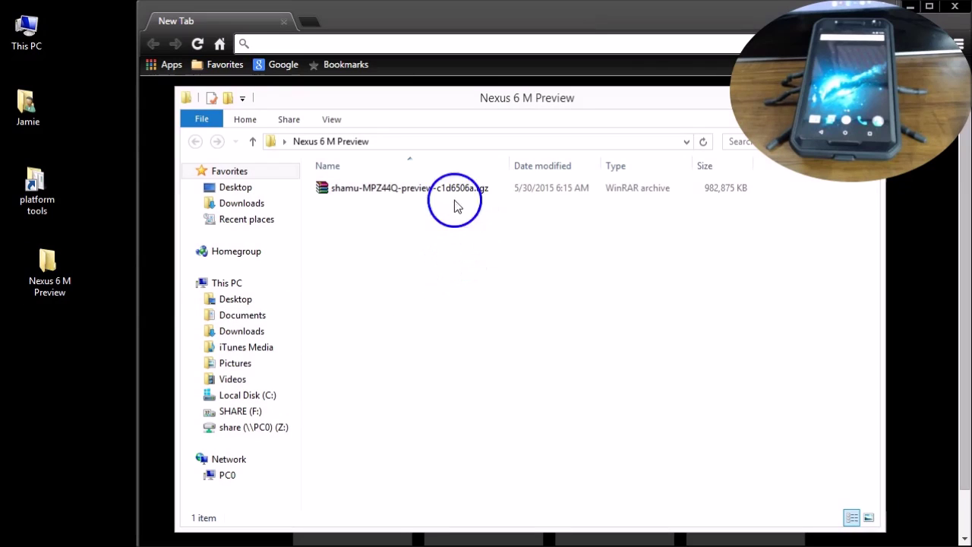
pyautogui.click(340, 190)
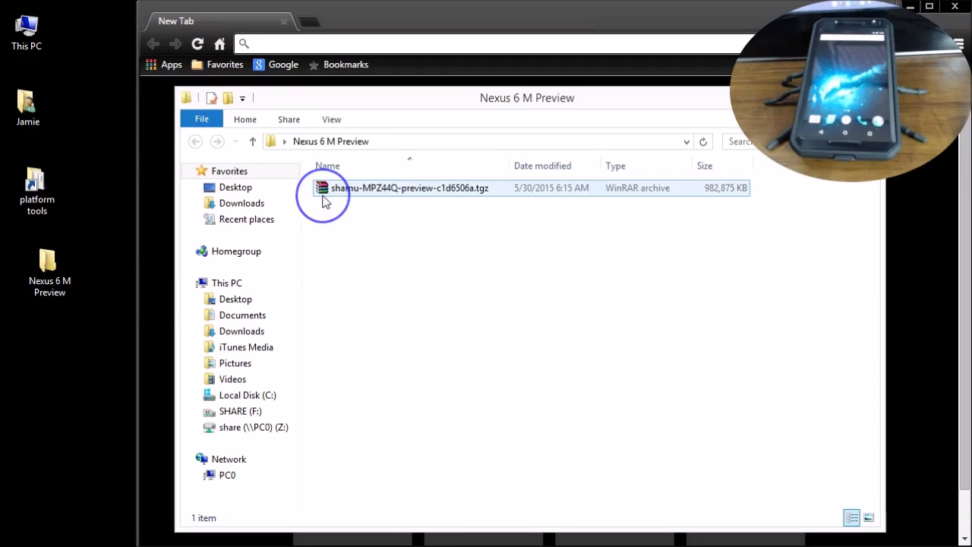
pyautogui.click(473, 191)
pyautogui.click(404, 192)
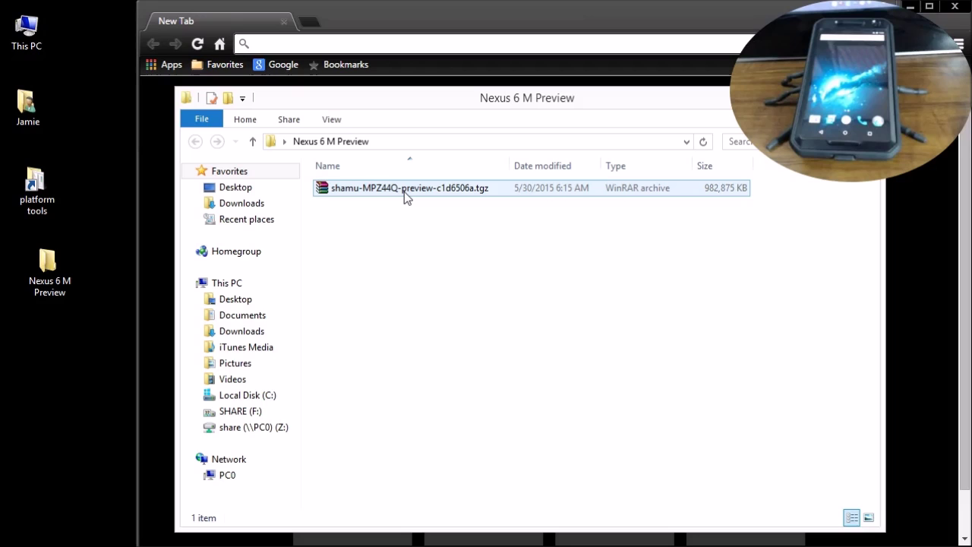
pyautogui.rightClick(386, 185)
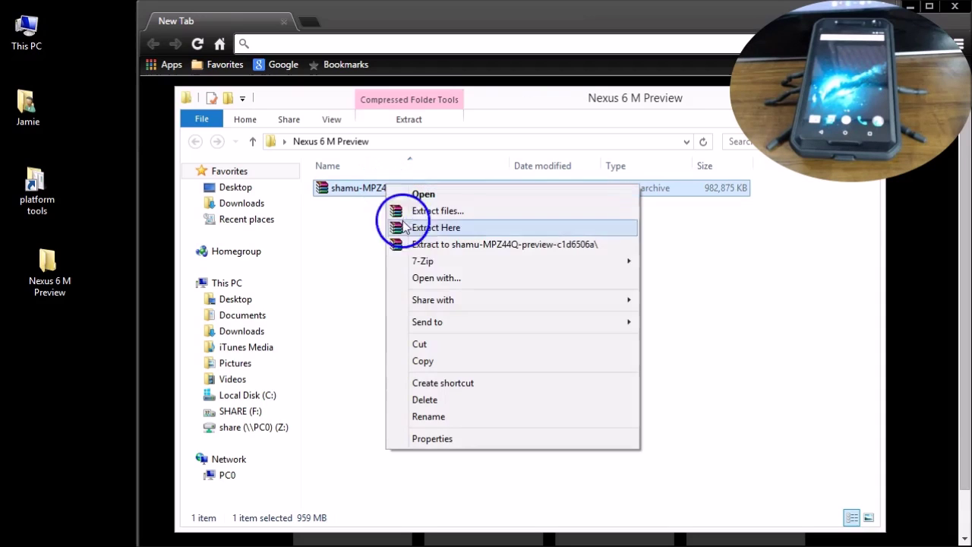
pyautogui.click(430, 261)
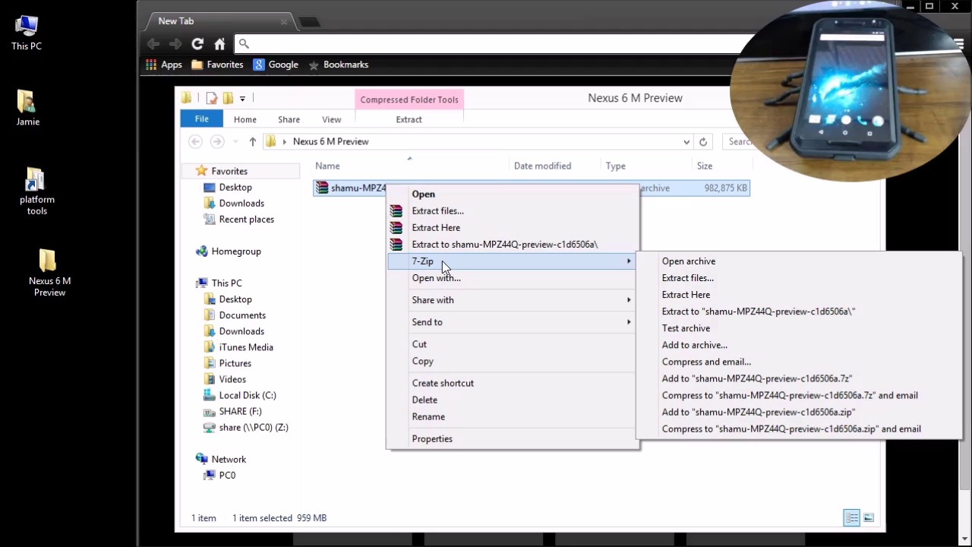
pyautogui.click(455, 262)
pyautogui.click(359, 296)
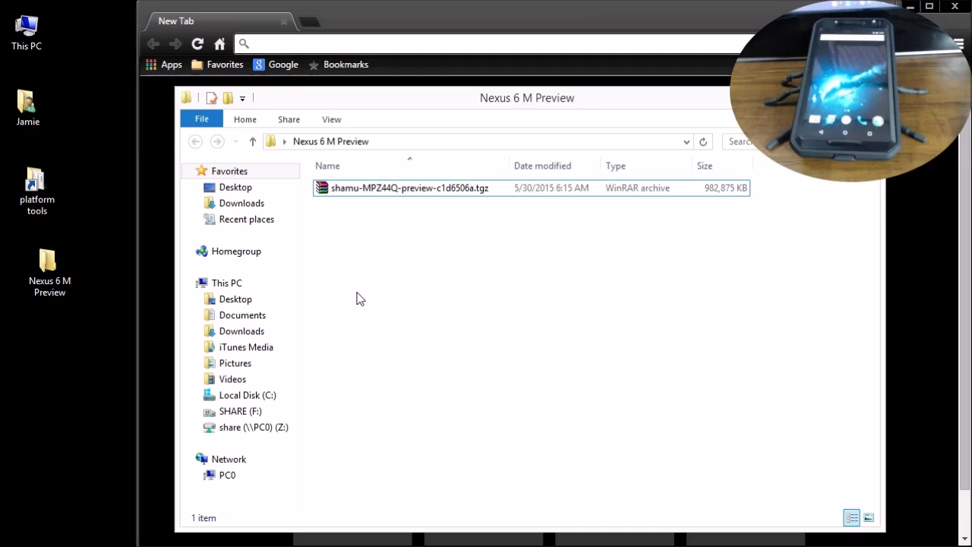
pyautogui.click(34, 186)
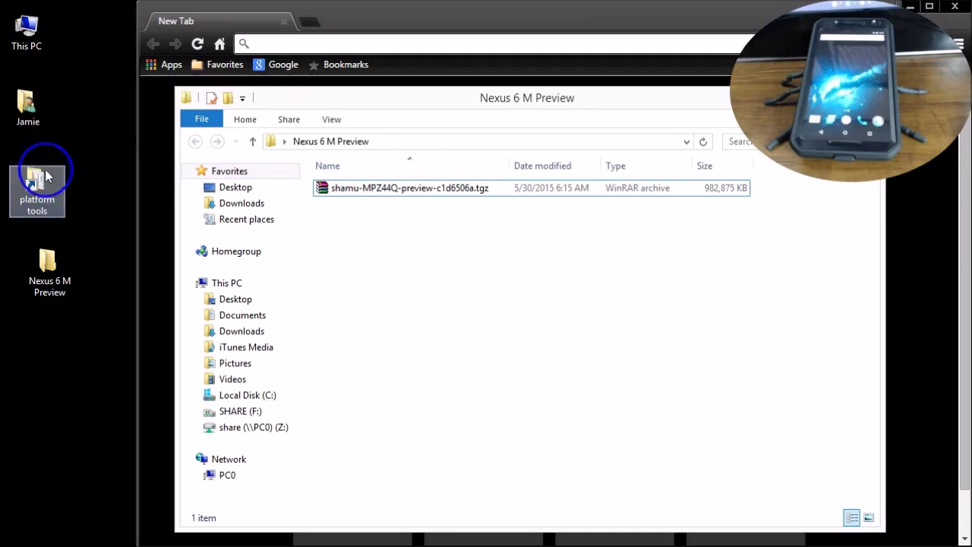
pyautogui.click(489, 309)
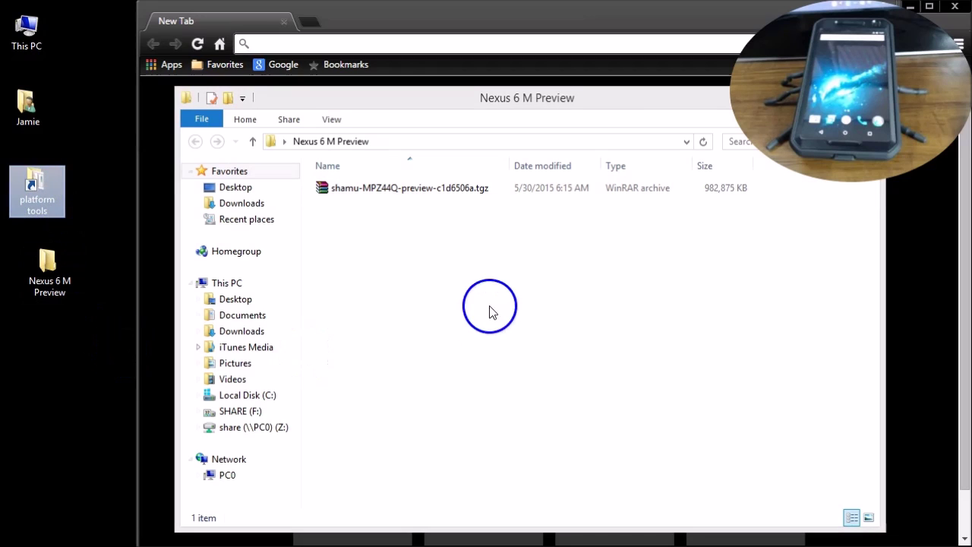
# Extract shamu-MPZ44Q-preview-c1d6506a.tgz into the current folder with 7-Zip
pyautogui.click(439, 191)
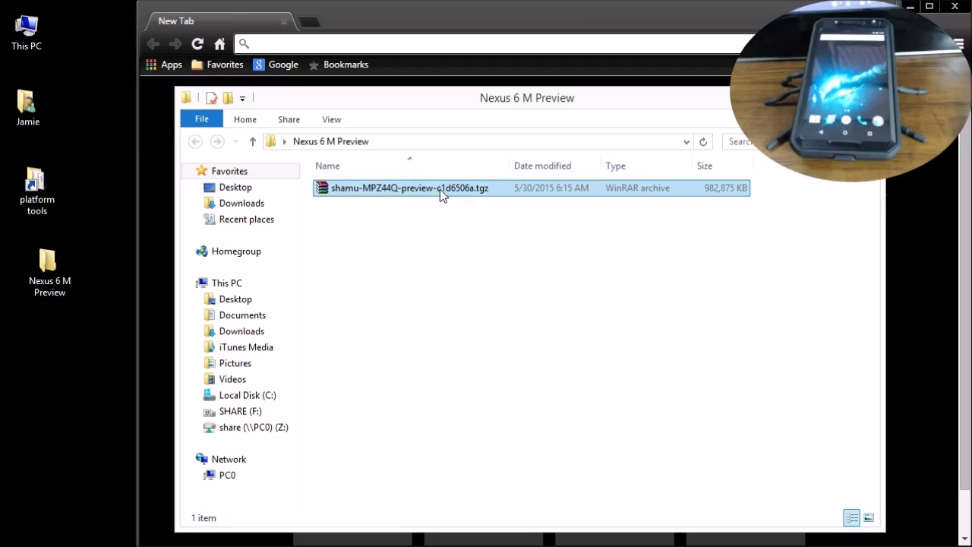
pyautogui.rightClick(440, 189)
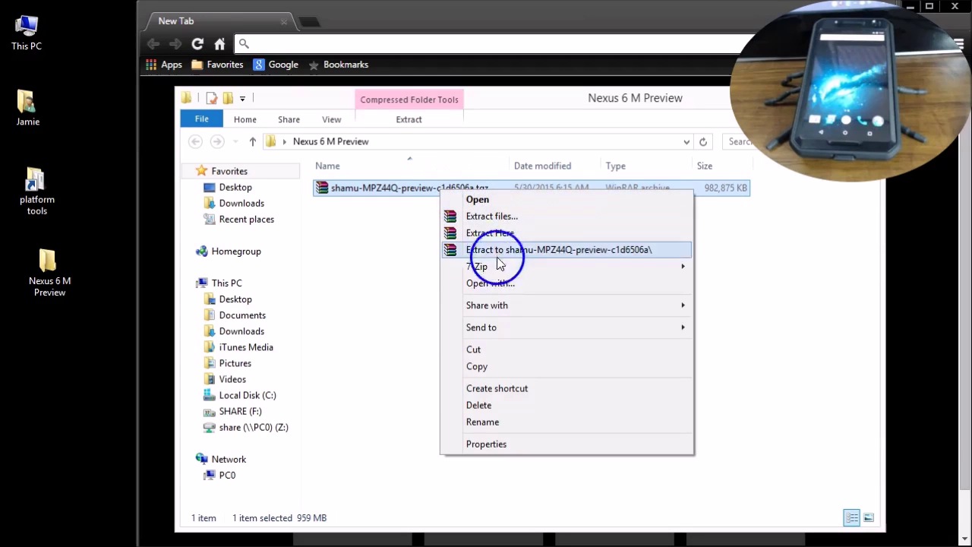
pyautogui.moveTo(497, 268)
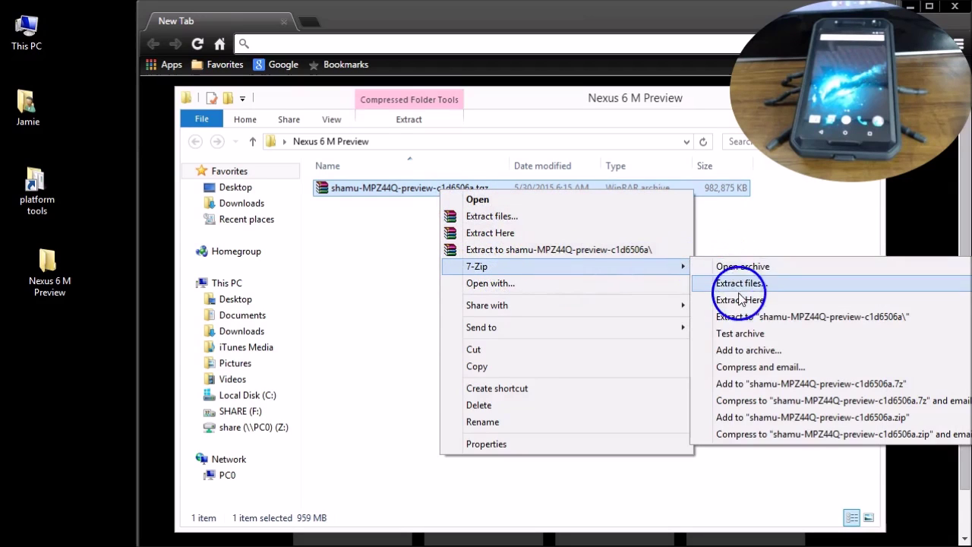
pyautogui.click(741, 300)
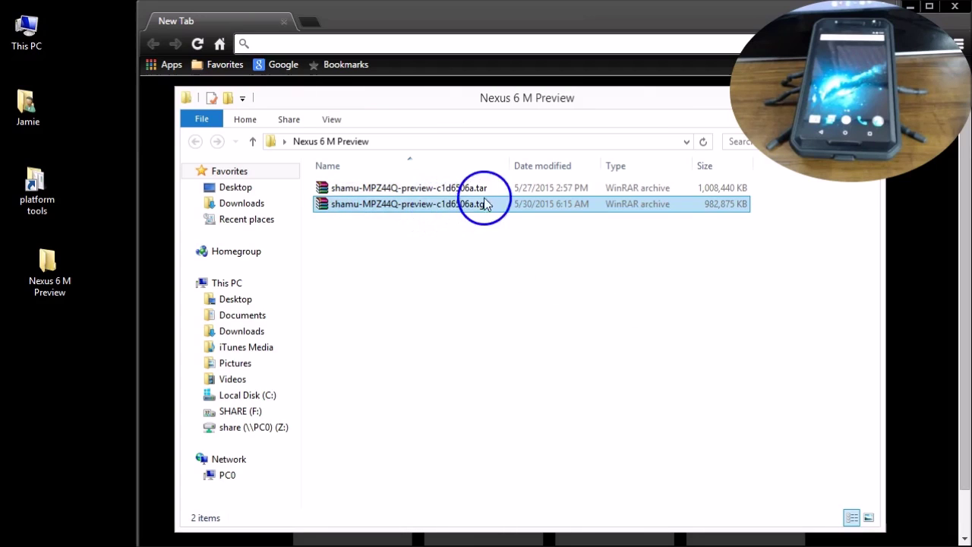
# Extract shamu-MPZ44Q-preview-c1d6506a.tar into the same folder with 7-Zip
pyautogui.click(472, 189)
pyautogui.click(473, 192)
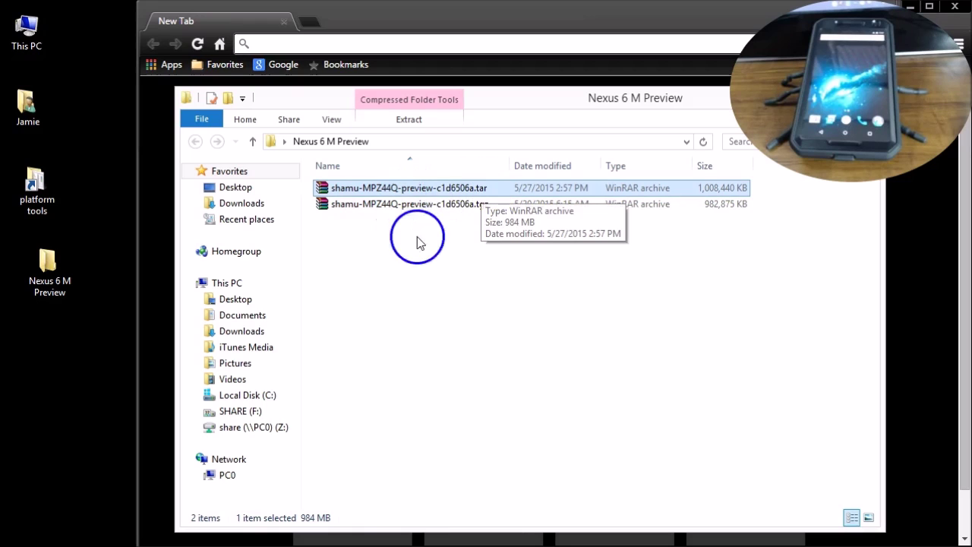
pyautogui.rightClick(437, 192)
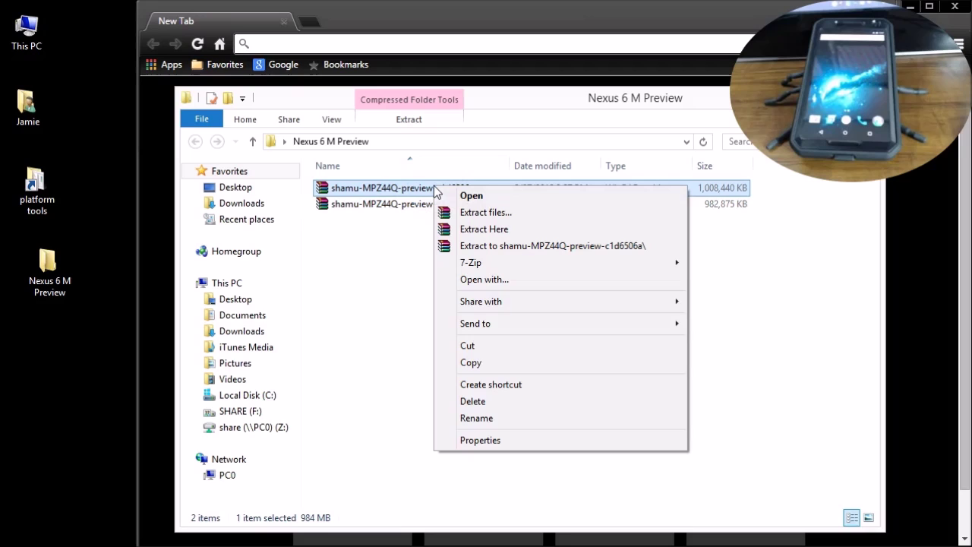
pyautogui.moveTo(449, 265)
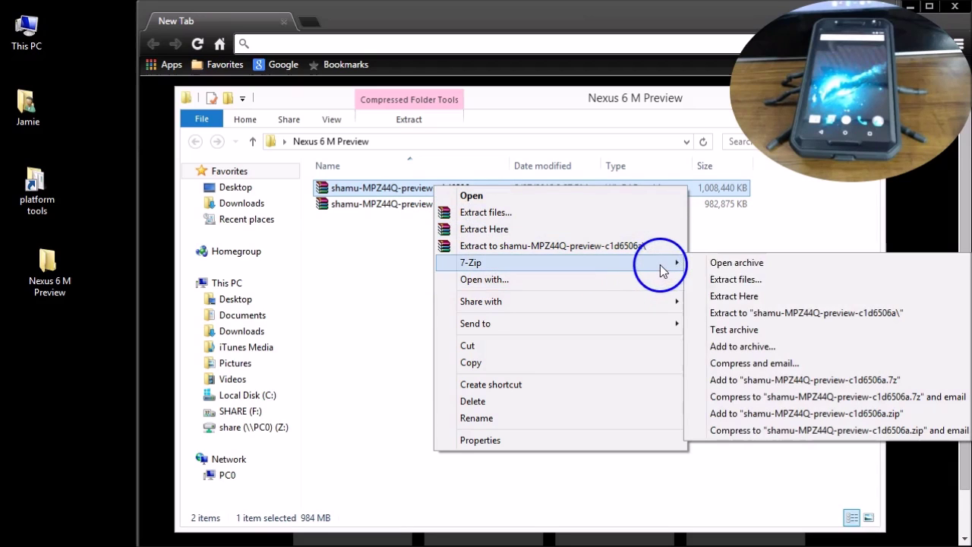
pyautogui.click(734, 296)
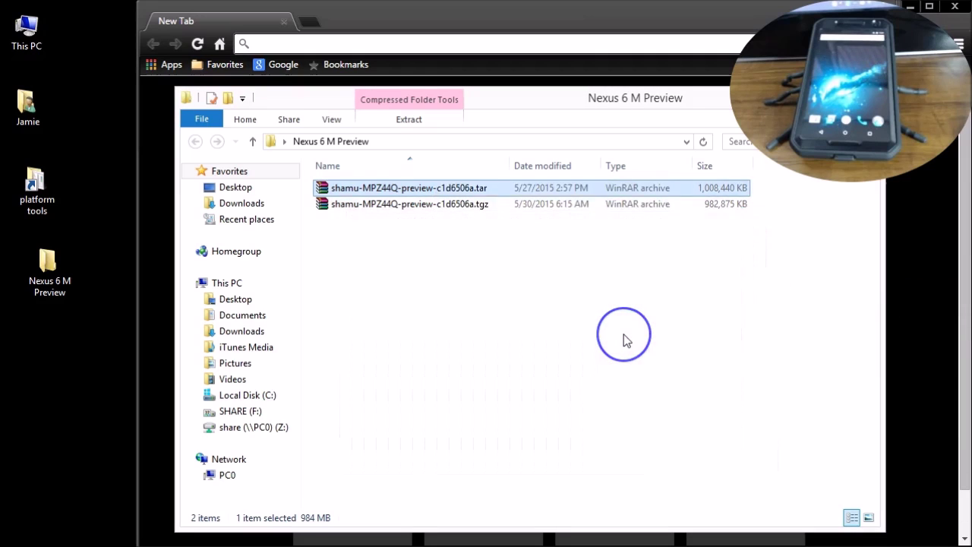
# Open the extracted shamu-MPZ44Q folder, and open the platform tools folder from the desktop in a separate window
pyautogui.click(376, 189)
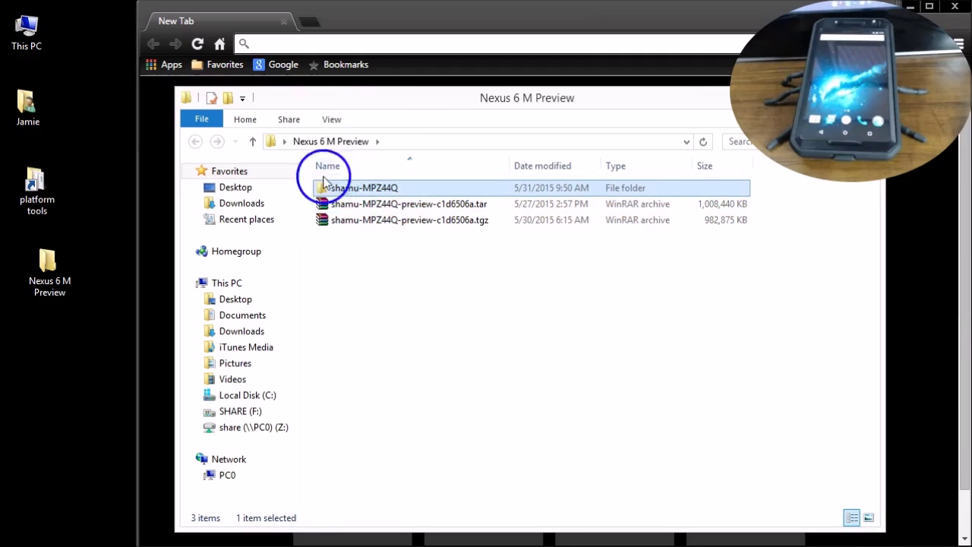
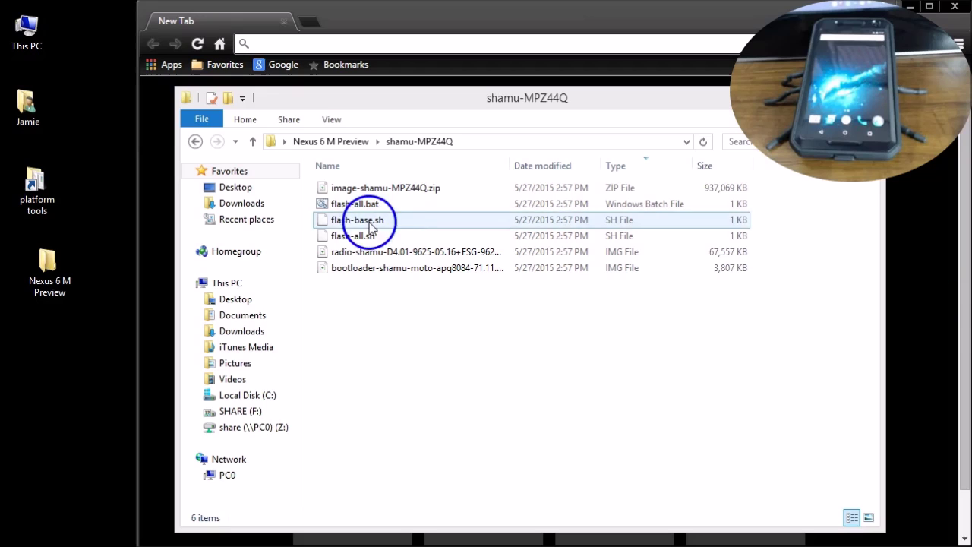
pyautogui.click(36, 186)
pyautogui.doubleClick(36, 186)
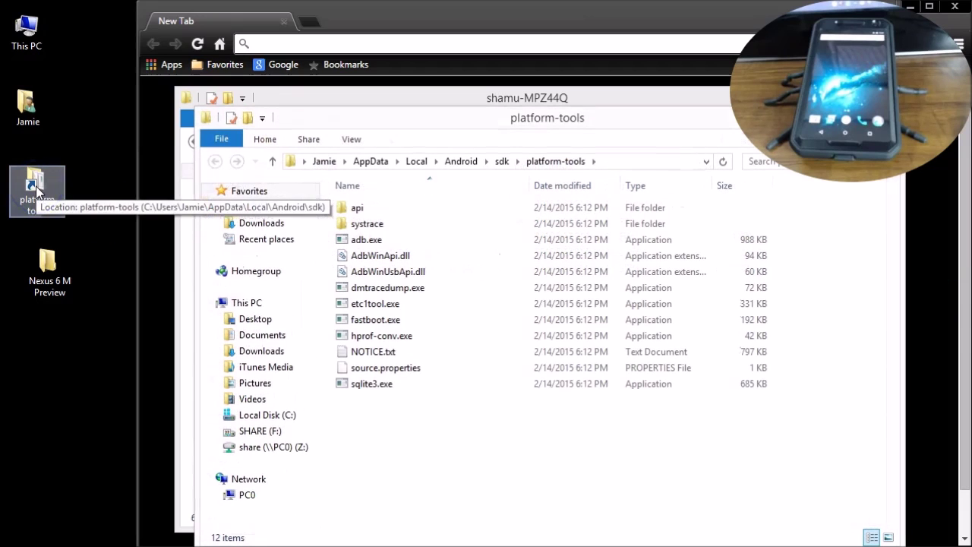
# Copy all files and folders from platform-tools into the extracted shamu-MPZ44Q folder
pyautogui.moveTo(201, 110); pyautogui.dragTo(282, 169)
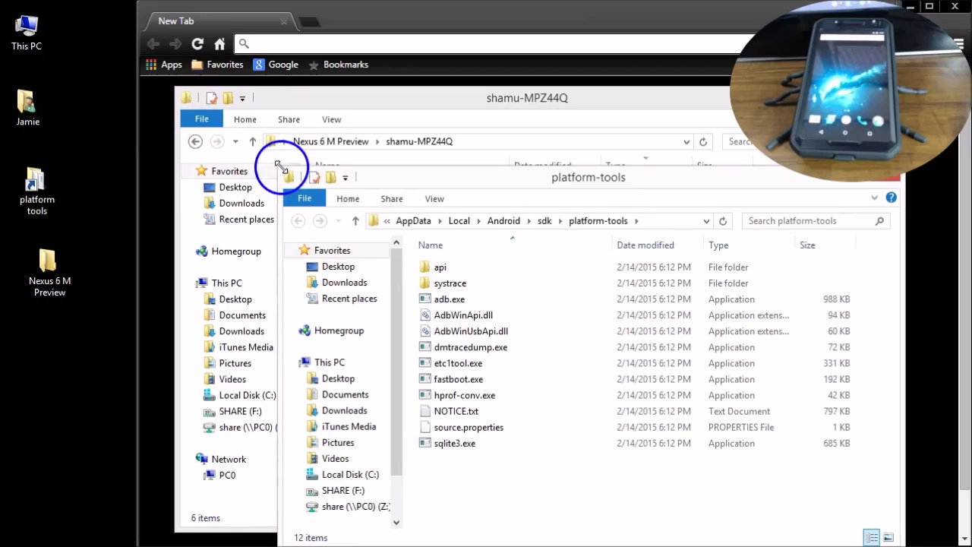
pyautogui.moveTo(369, 190); pyautogui.dragTo(306, 122)
pyautogui.moveTo(416, 418); pyautogui.dragTo(402, 218)
pyautogui.rightClick(407, 218)
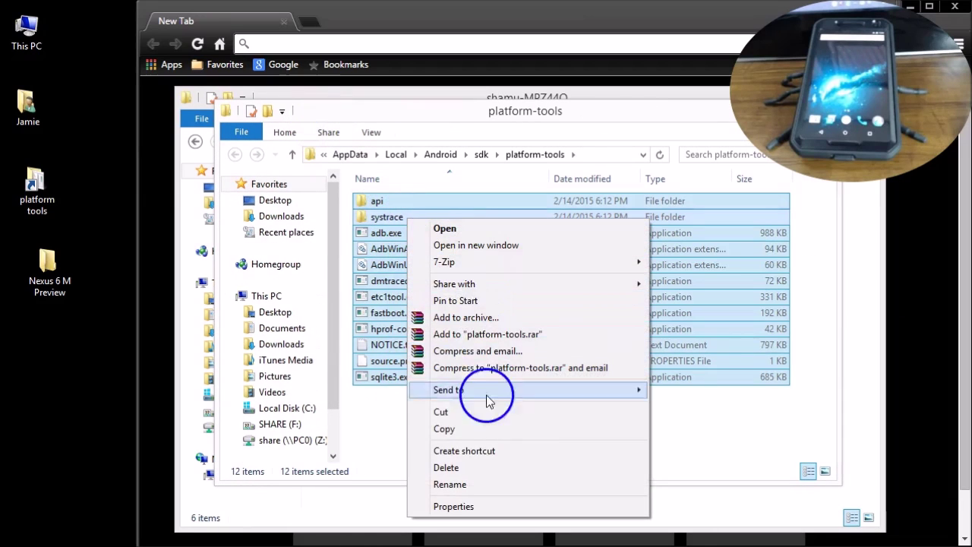
pyautogui.click(478, 429)
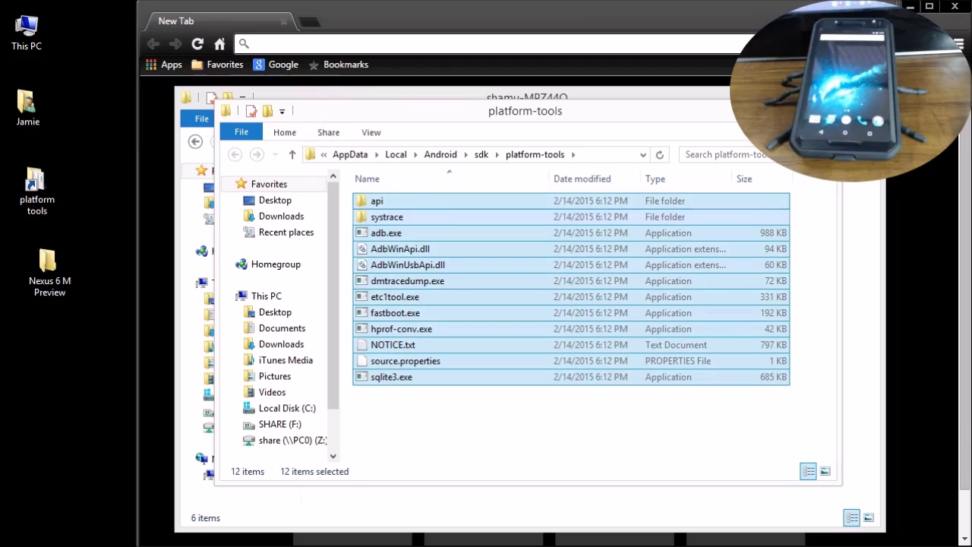
pyautogui.click(448, 505)
pyautogui.rightClick(408, 339)
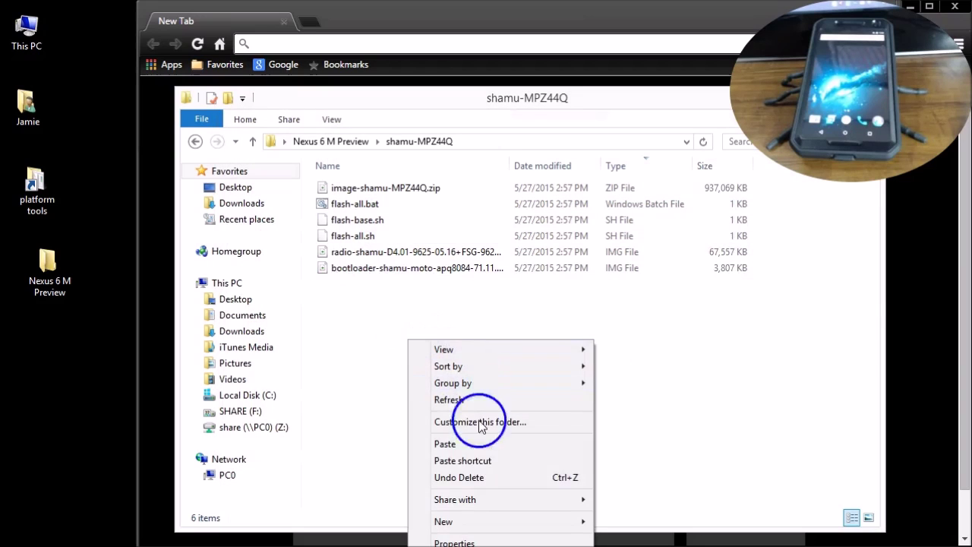
pyautogui.click(480, 445)
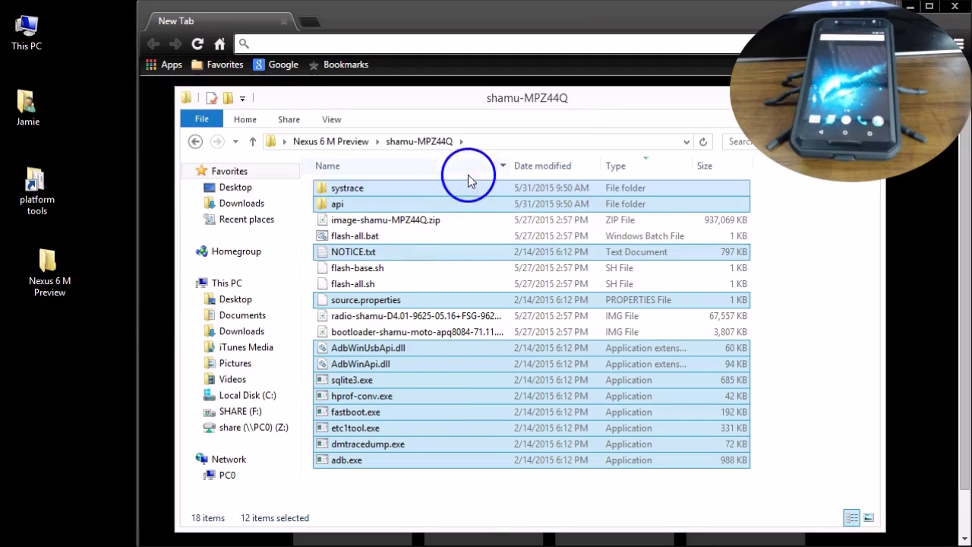
pyautogui.click(809, 209)
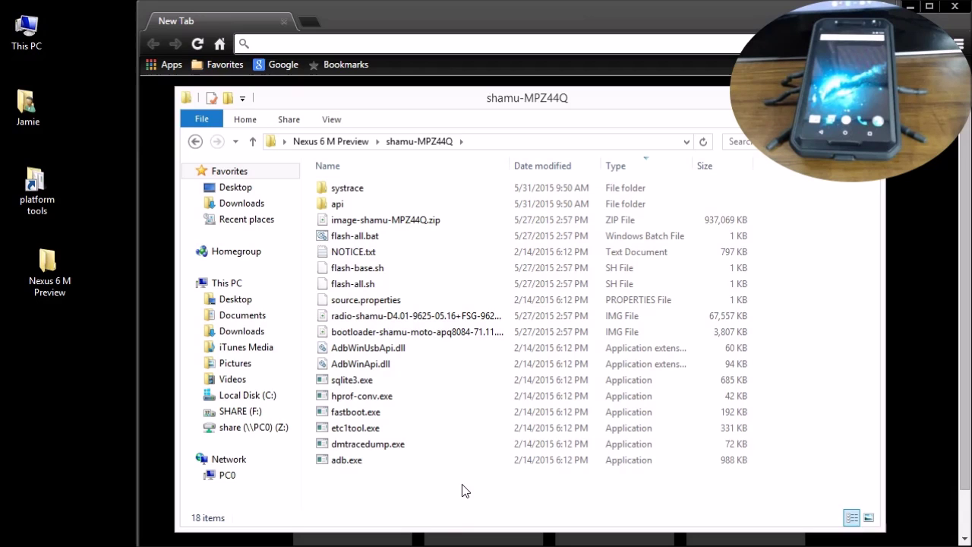
# Open a command window in the shamu-MPZ44Q folder and place it over the folder window
pyautogui.rightClick(762, 283)
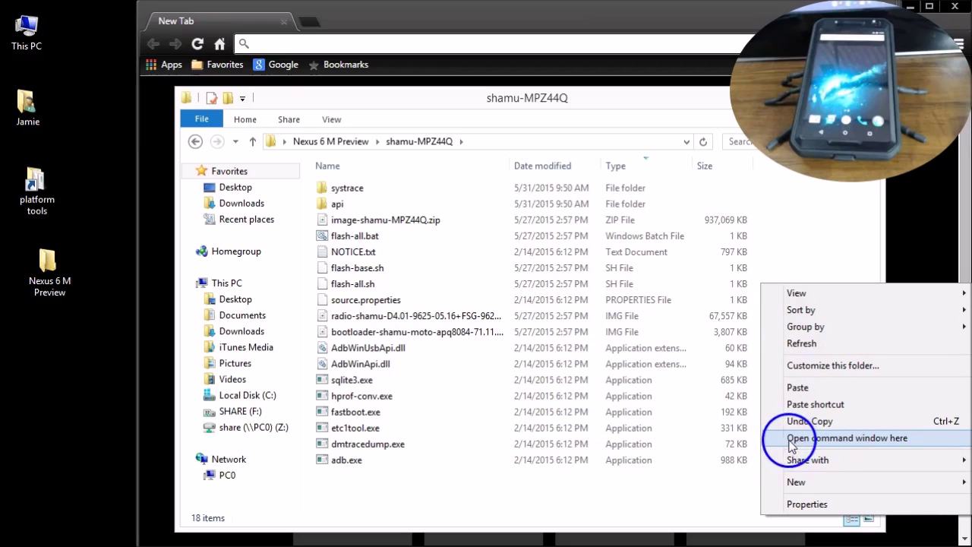
pyautogui.click(820, 440)
pyautogui.moveTo(351, 61); pyautogui.dragTo(719, 204)
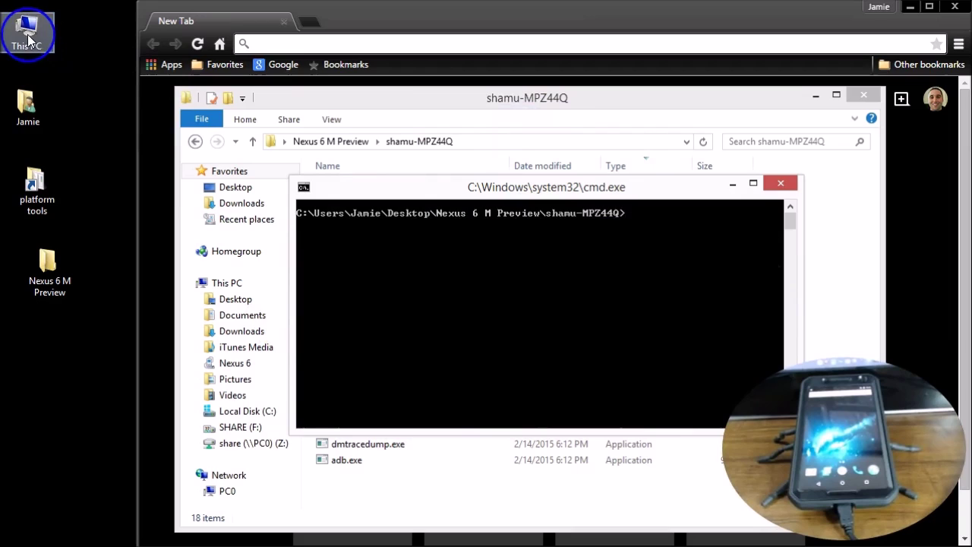
# Open Device Manager from the This PC system properties and place its window fully in view
pyautogui.moveTo(28, 38); pyautogui.dragTo(52, 52)
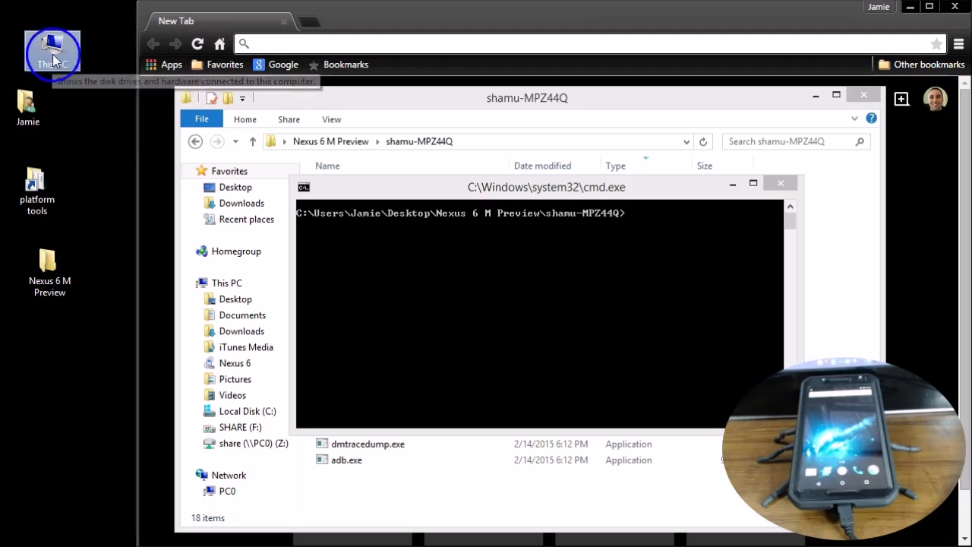
pyautogui.rightClick(61, 60)
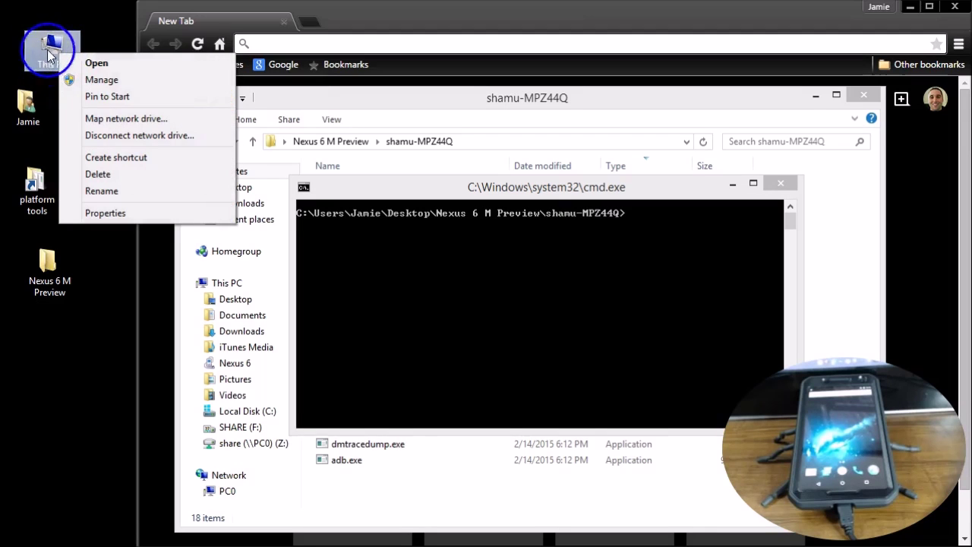
pyautogui.click(110, 213)
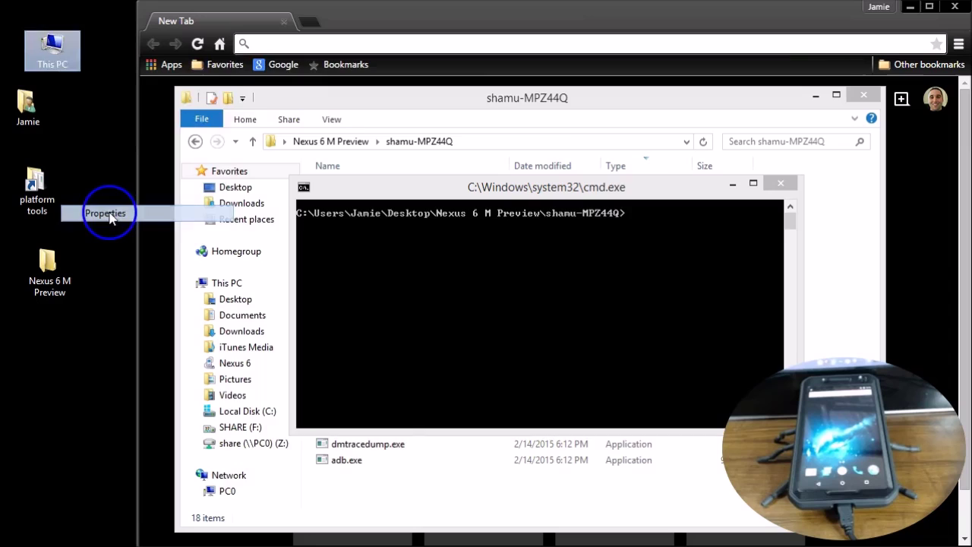
pyautogui.click(250, 151)
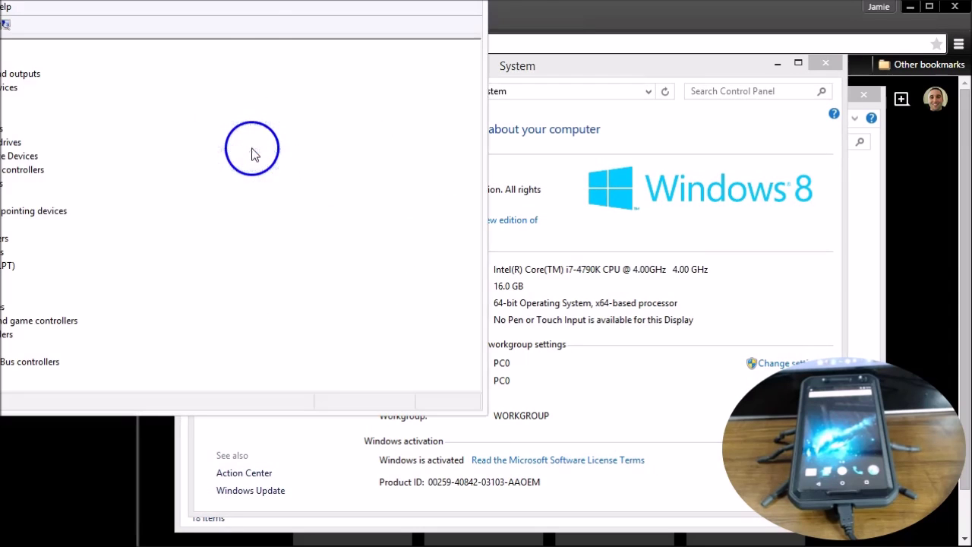
pyautogui.moveTo(167, 4); pyautogui.dragTo(585, 87)
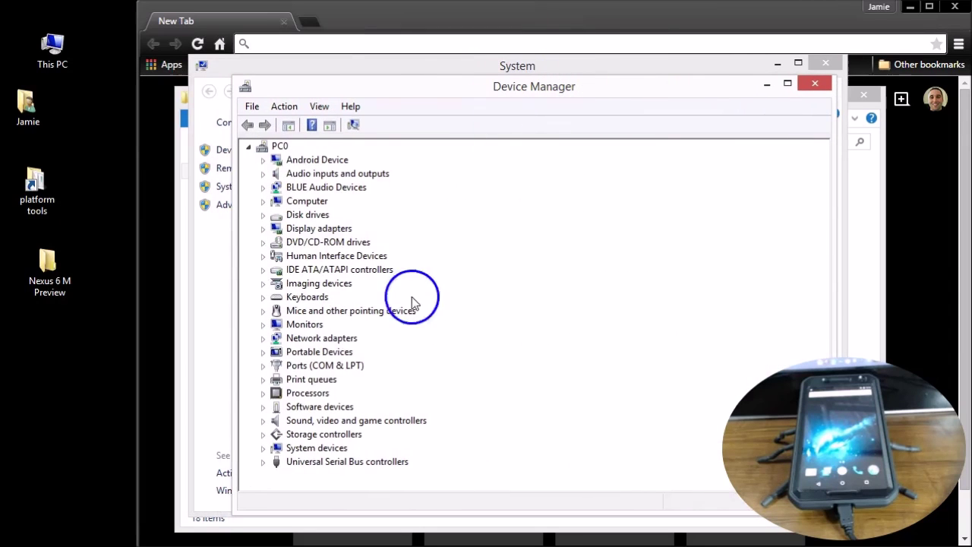
# Check Portable Devices for the connected Nexus 6, and close Device Manager and the System window
pyautogui.click(260, 354)
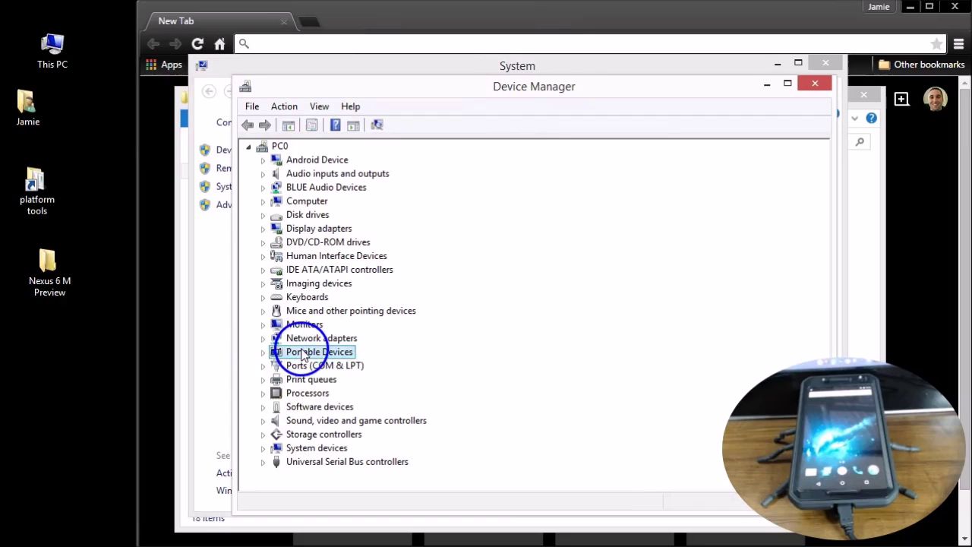
pyautogui.click(262, 353)
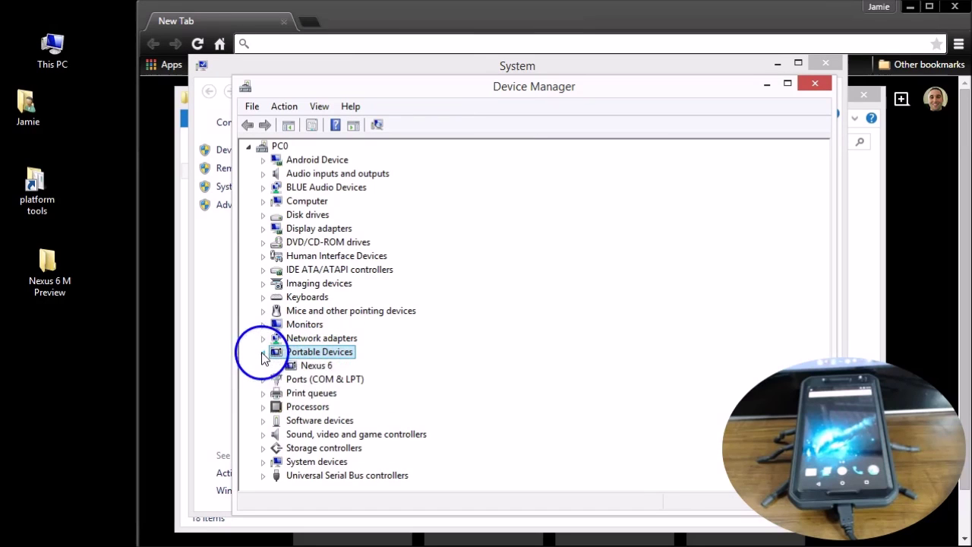
pyautogui.click(332, 366)
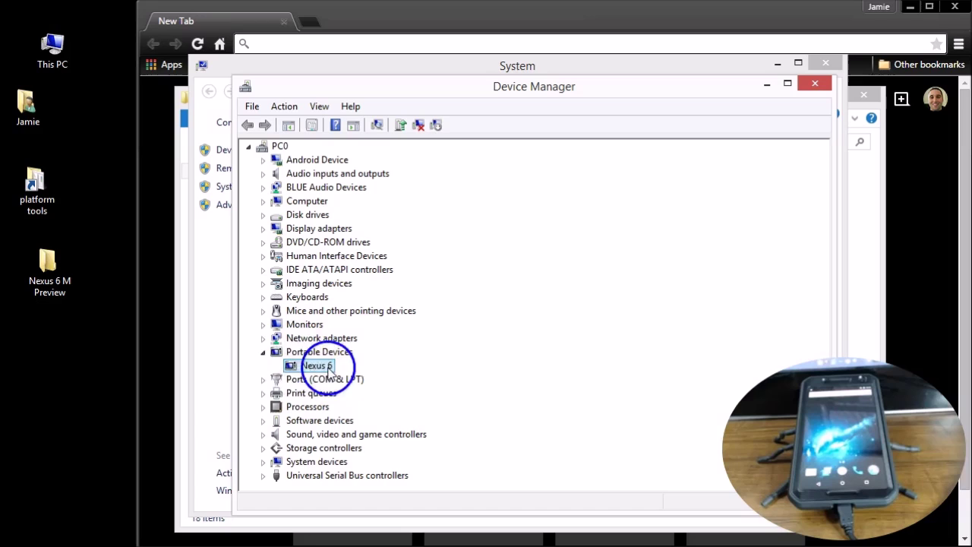
pyautogui.click(264, 355)
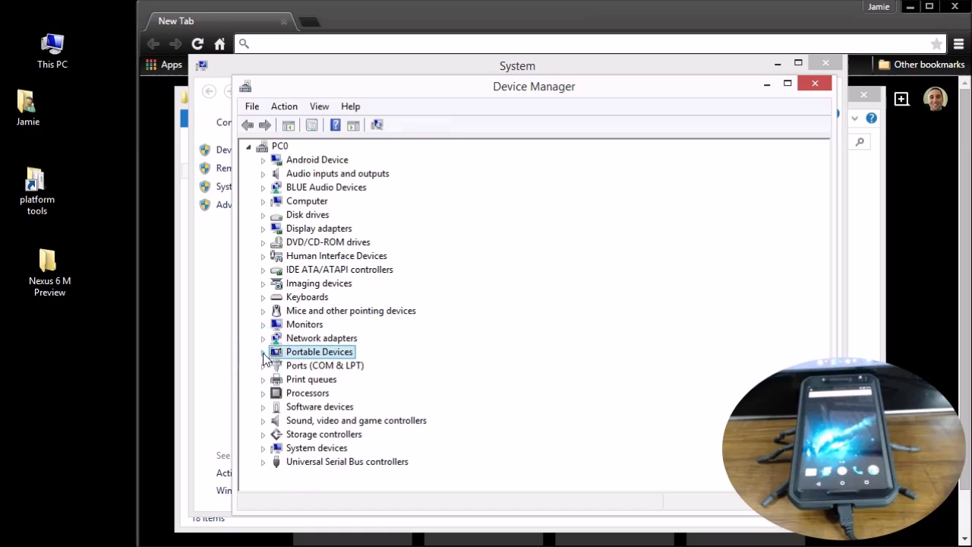
pyautogui.click(264, 354)
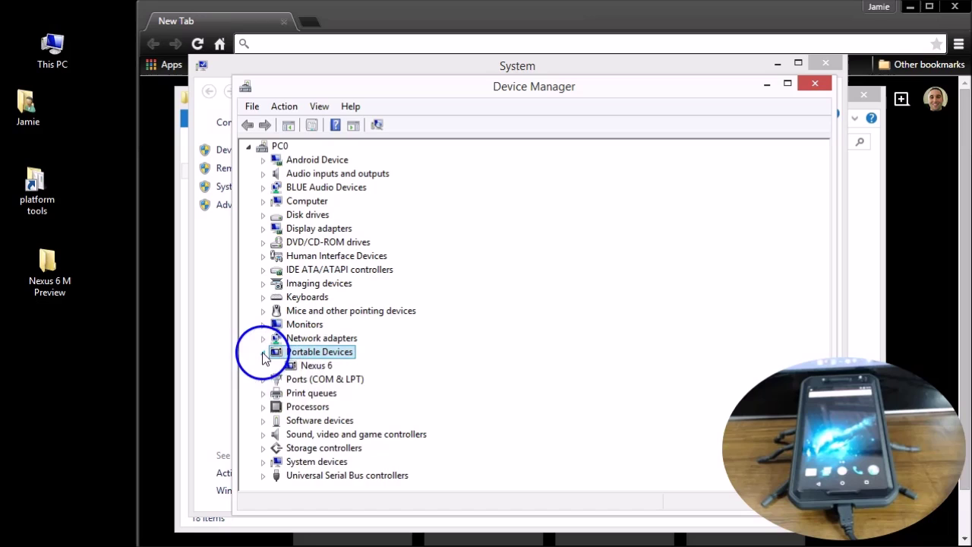
pyautogui.click(266, 352)
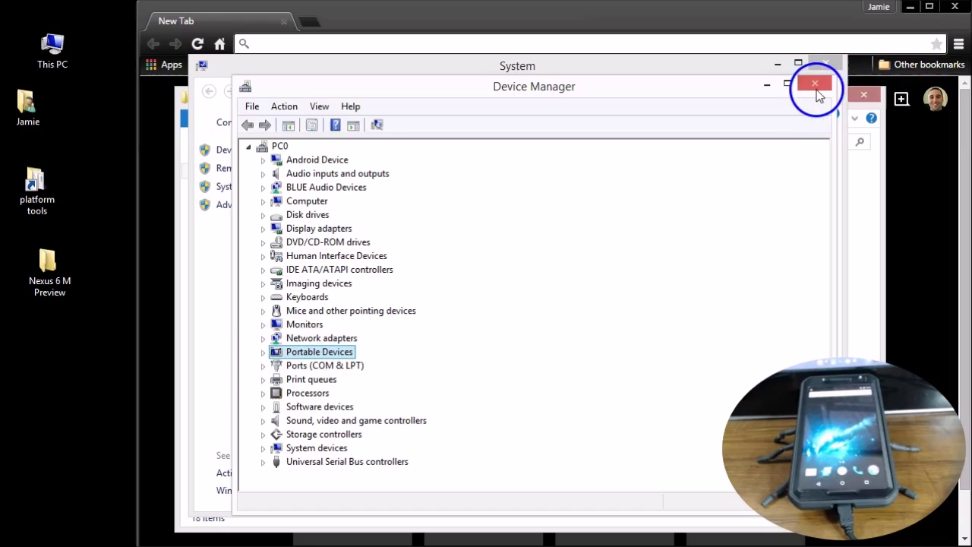
pyautogui.click(816, 87)
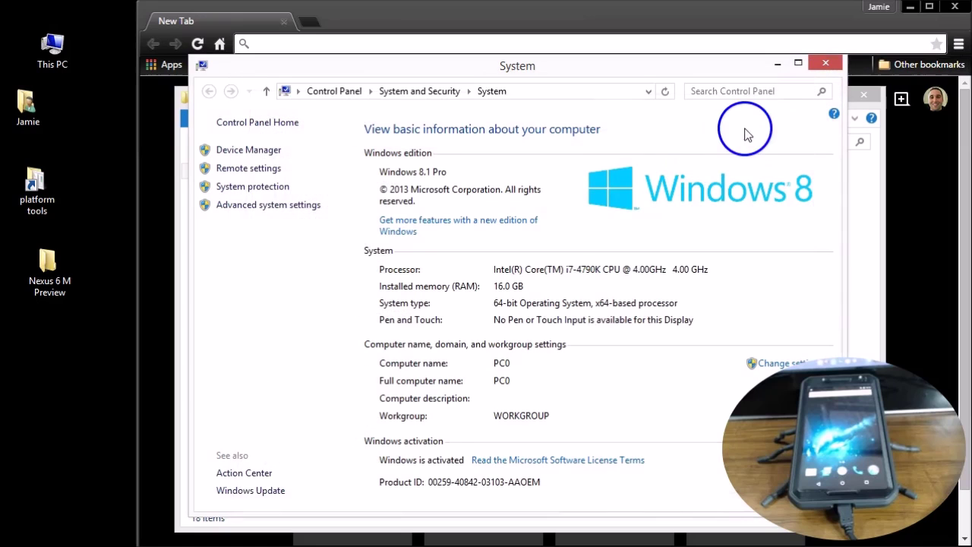
pyautogui.click(825, 63)
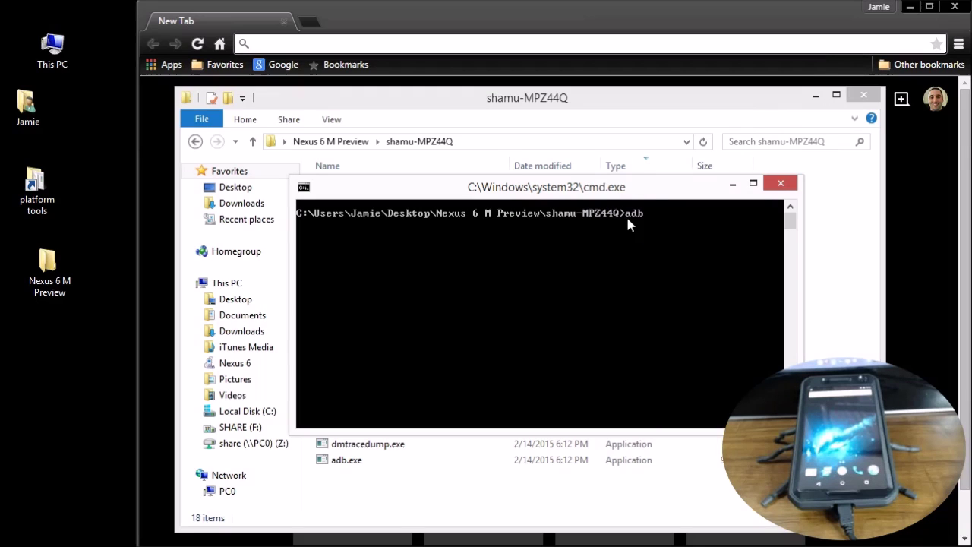
# Run adb devices twice in the command window to check the phone's connection
pyautogui.write('devices')
pyautogui.press('Return')
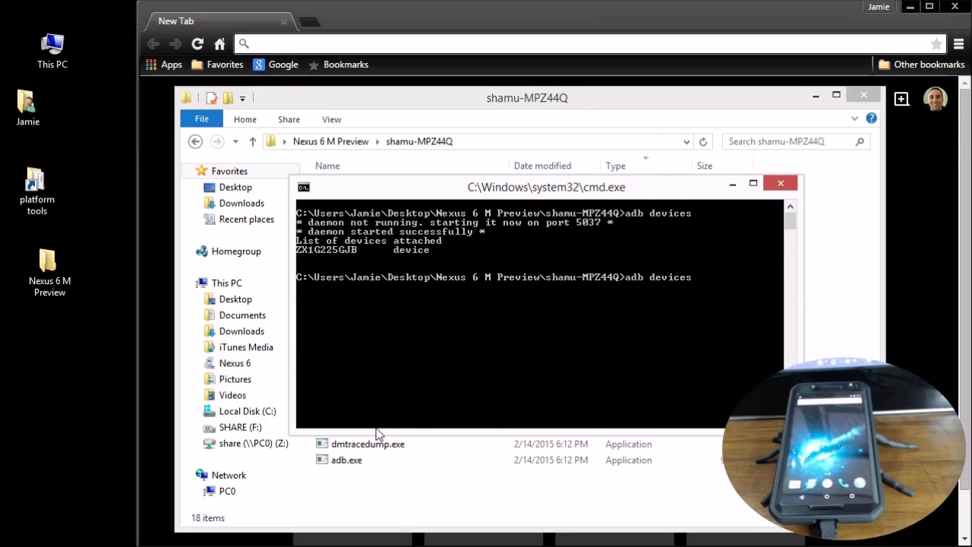
pyautogui.press('Return')
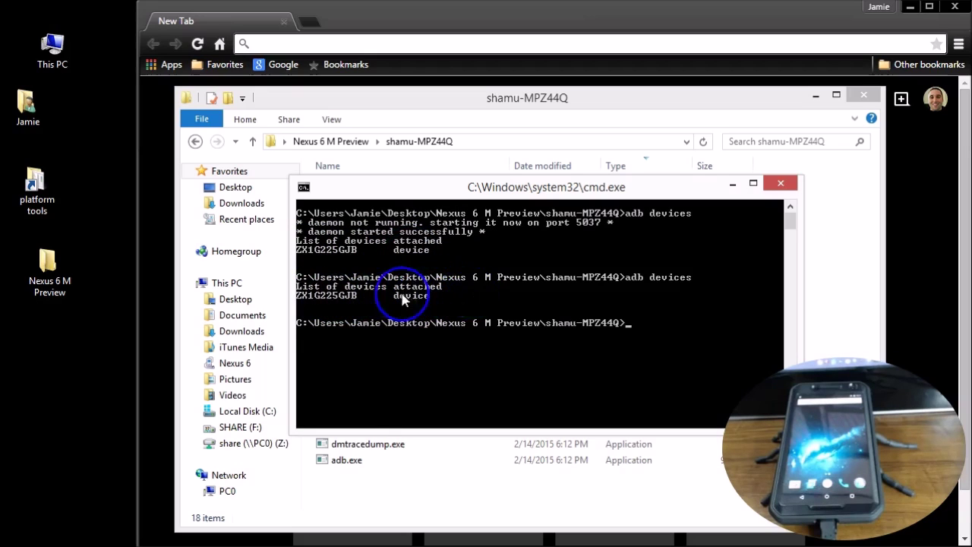
# Reboot the phone with adb reboot bootloader, and enter fastboot oem unlock but close the command window without running it
pyautogui.moveTo(580, 193); pyautogui.dragTo(570, 166)
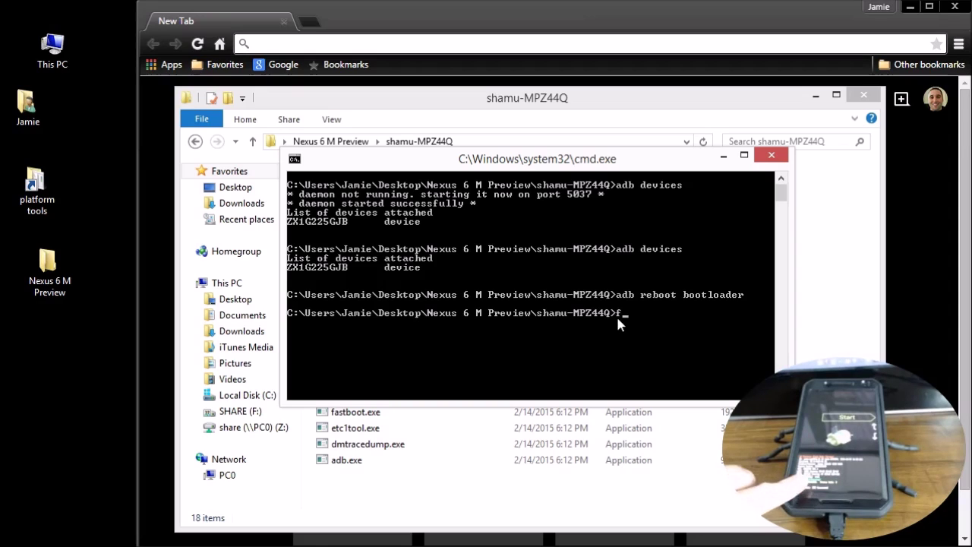
pyautogui.write('b')
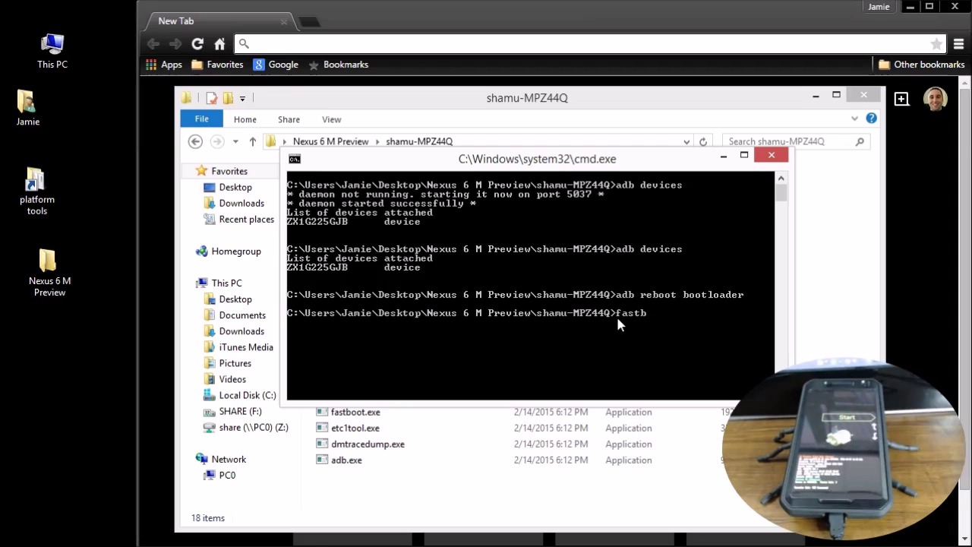
pyautogui.write('oot oem unlock')
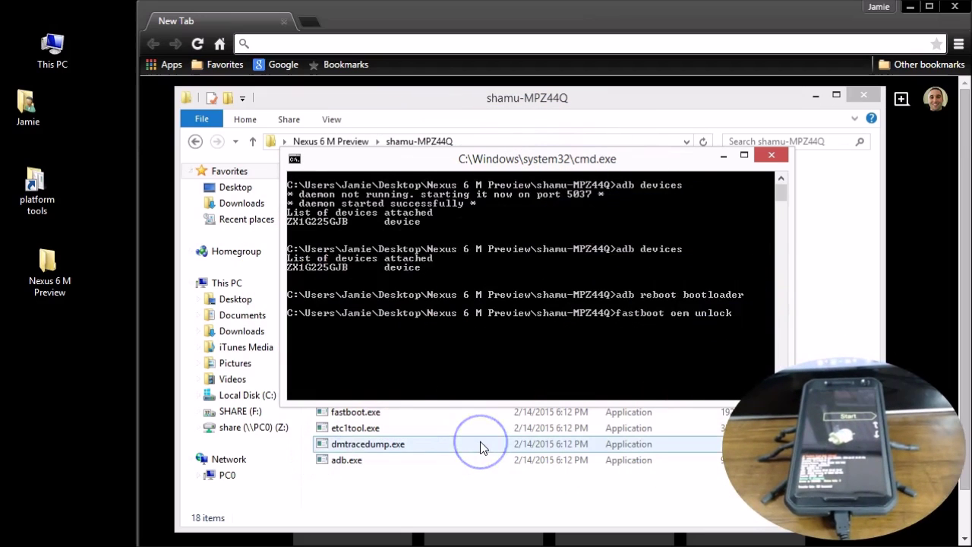
pyautogui.click(771, 155)
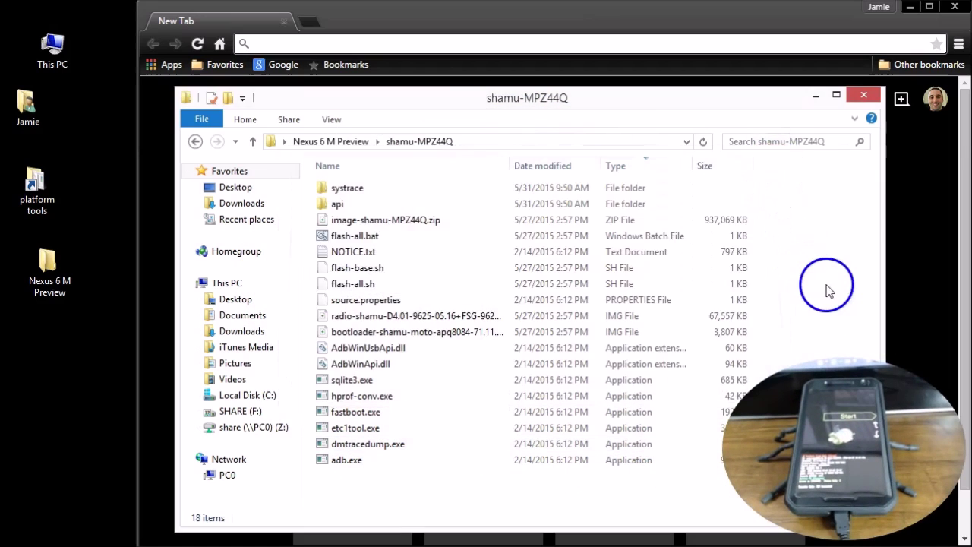
# Open a new command window in the shamu-MPZ44Q folder and place it over the lower part of the file list
pyautogui.click(775, 284)
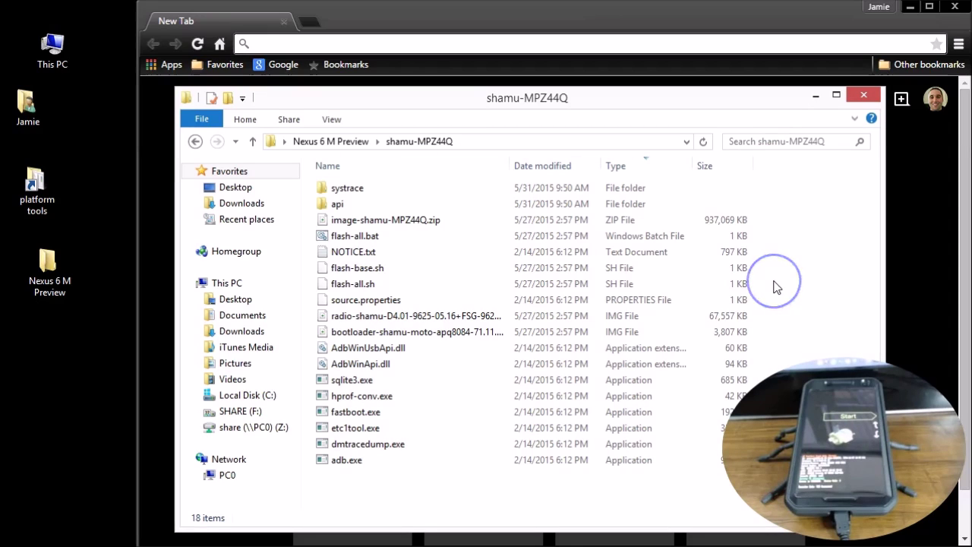
pyautogui.rightClick(775, 285)
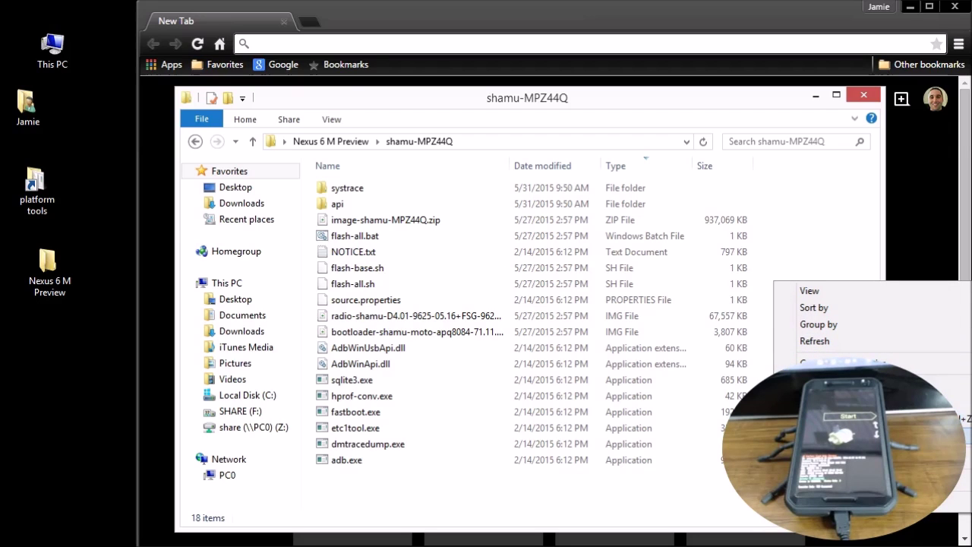
pyautogui.click(836, 363)
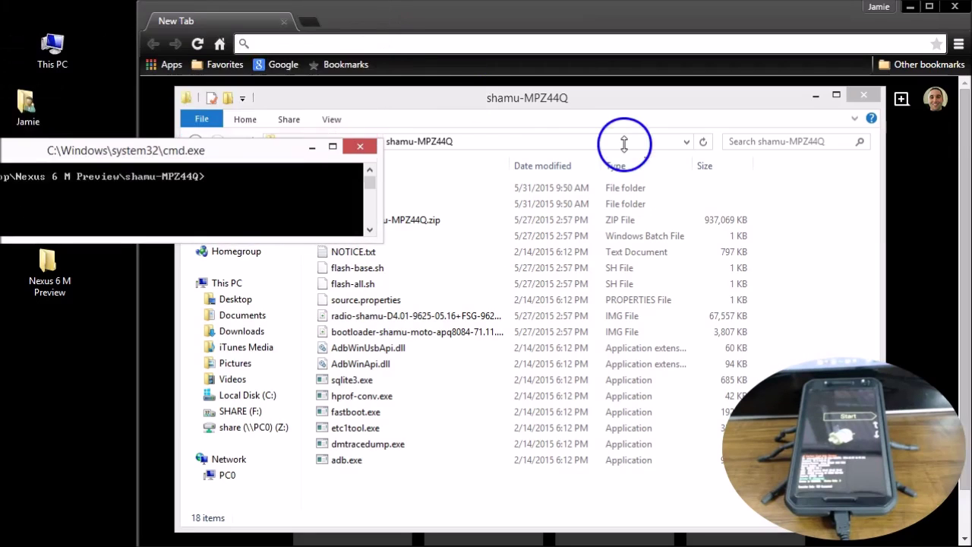
pyautogui.moveTo(347, 120); pyautogui.dragTo(347, 35)
pyautogui.moveTo(273, 50); pyautogui.dragTo(751, 300)
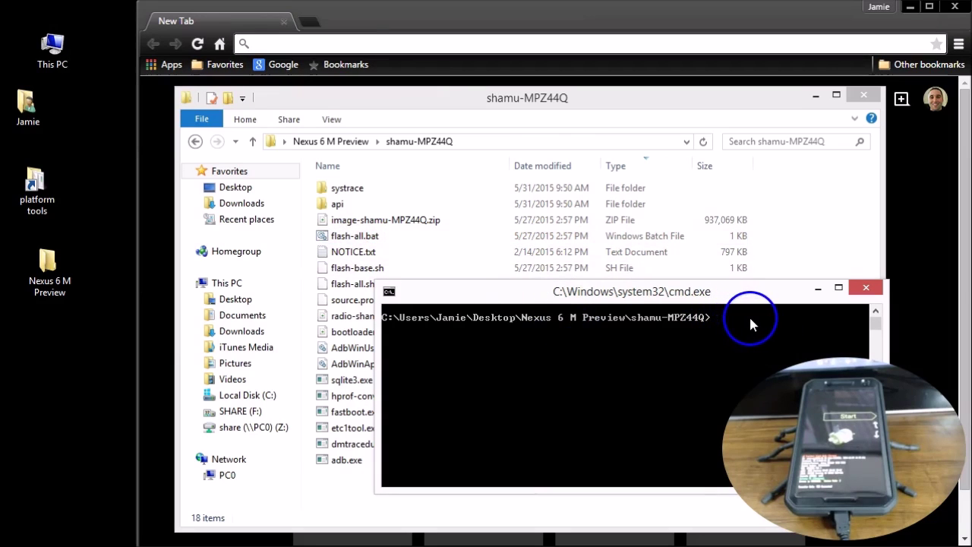
# Run flash-all.bat from the shamu-MPZ44Q folder and place its output window fully in view
pyautogui.click(382, 242)
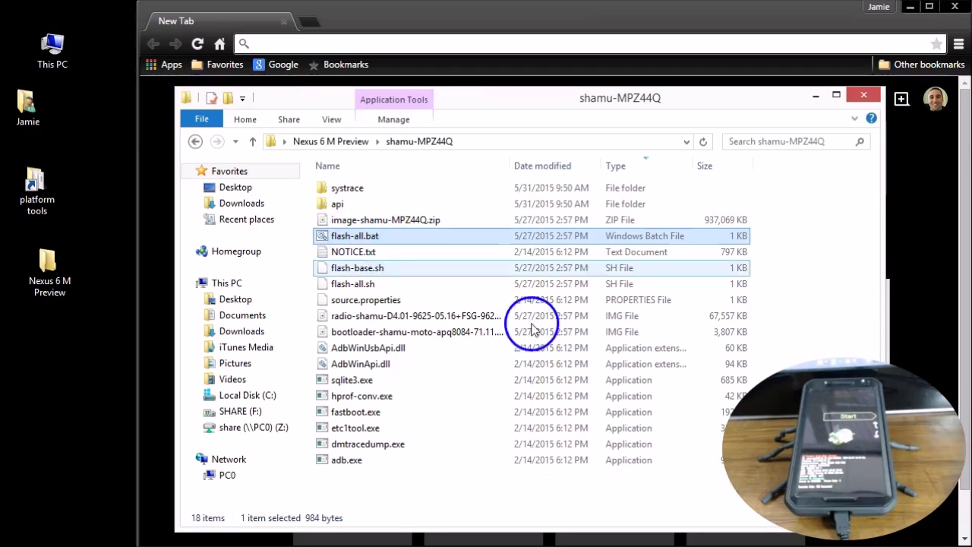
pyautogui.doubleClick(354, 236)
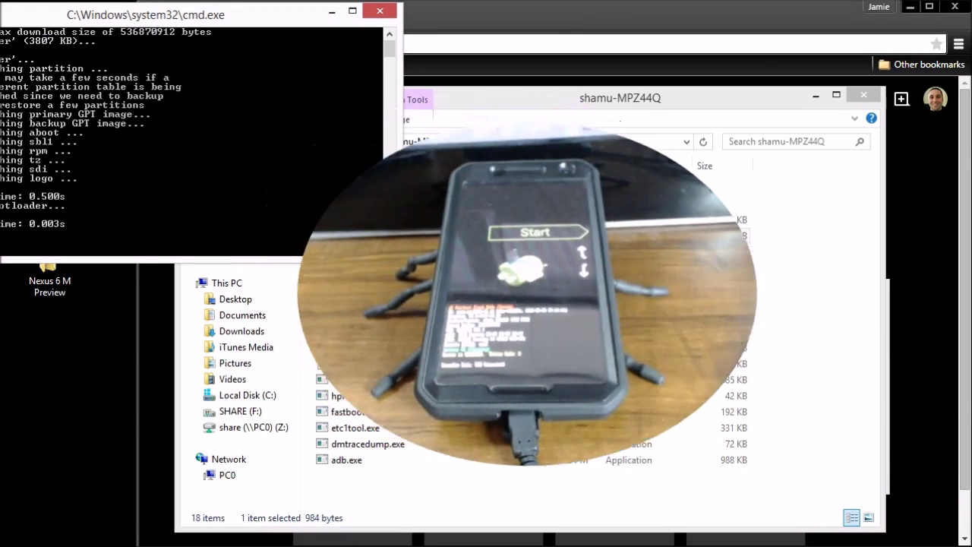
pyautogui.moveTo(283, 17); pyautogui.dragTo(665, 143)
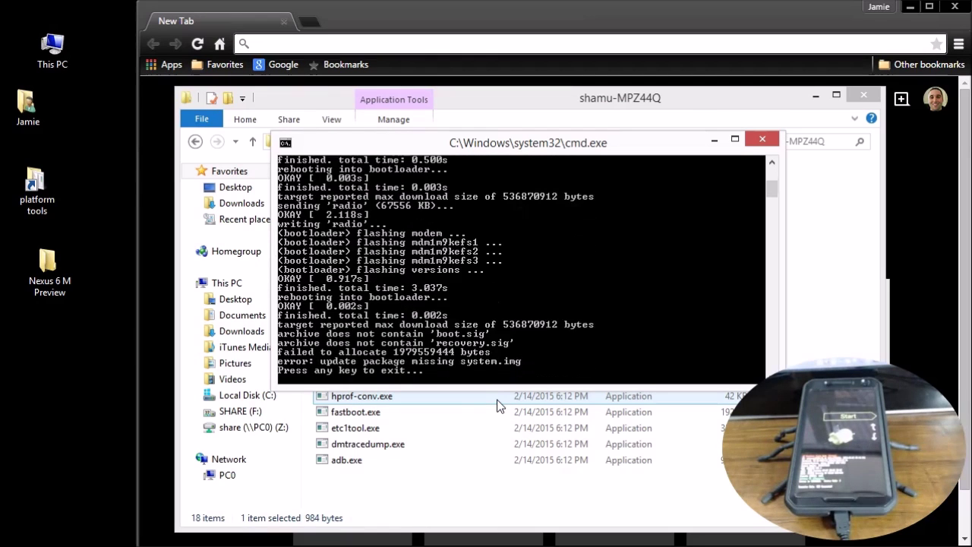
pyautogui.click(423, 347)
pyautogui.click(550, 179)
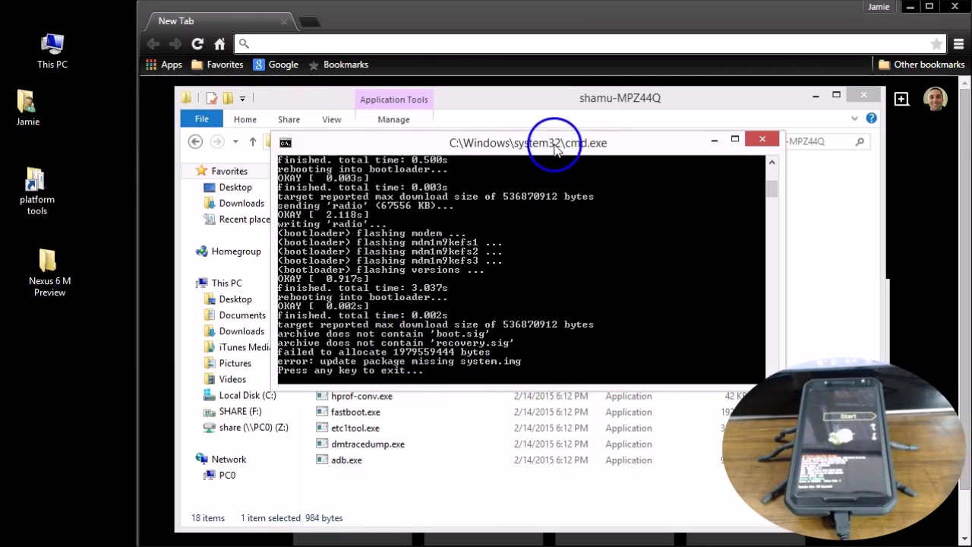
# Dismiss the flash-all.bat output window and open a new command window in the shamu-MPZ44Q folder
pyautogui.moveTo(554, 149); pyautogui.dragTo(554, 133)
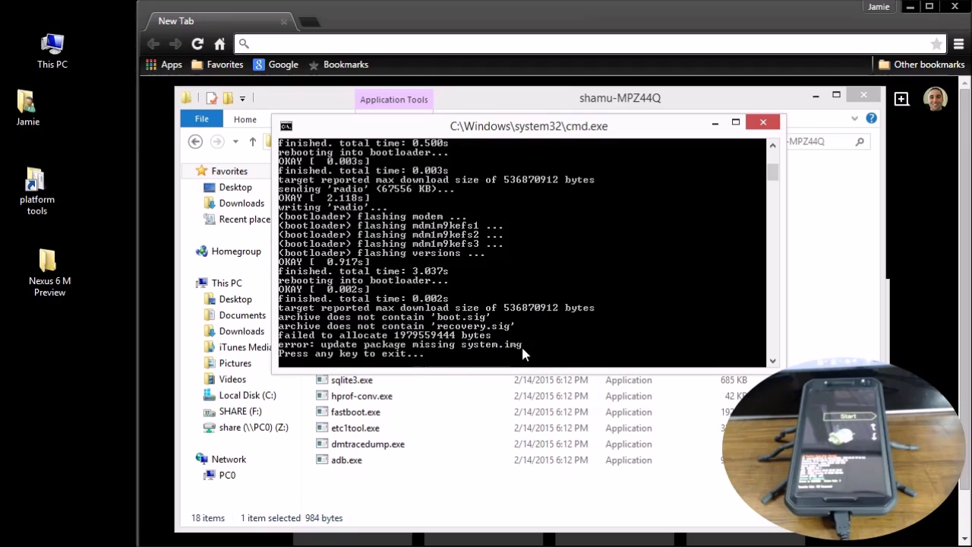
pyautogui.press('Return')
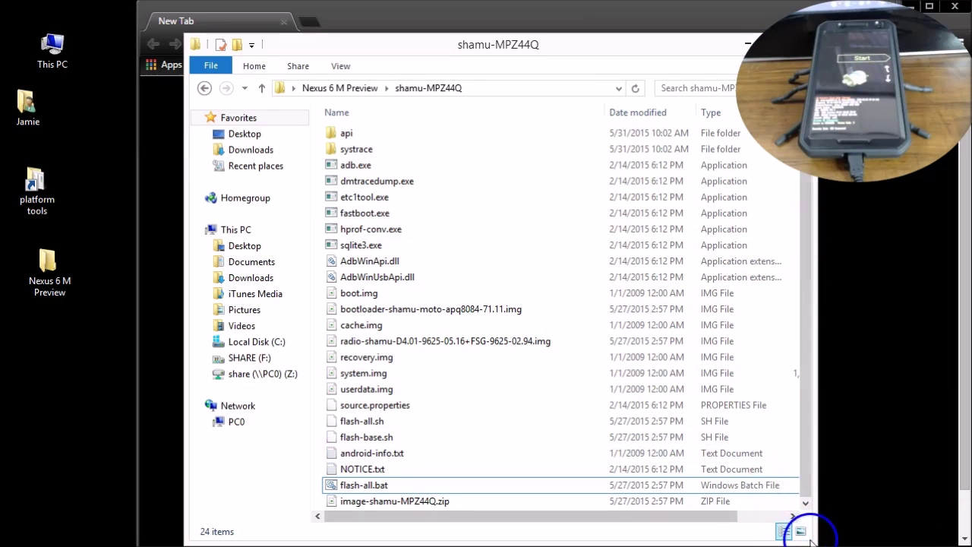
pyautogui.moveTo(812, 540); pyautogui.dragTo(828, 546)
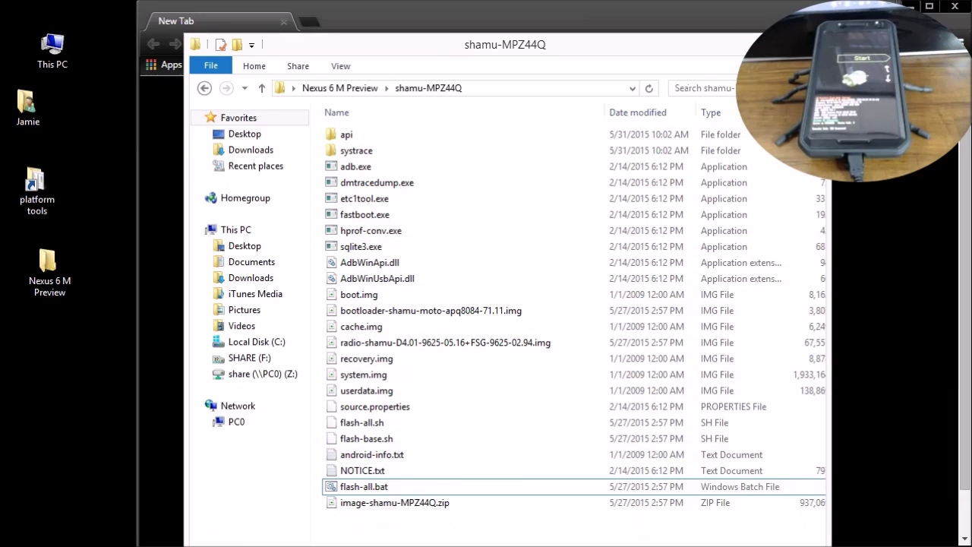
pyautogui.rightClick(703, 522)
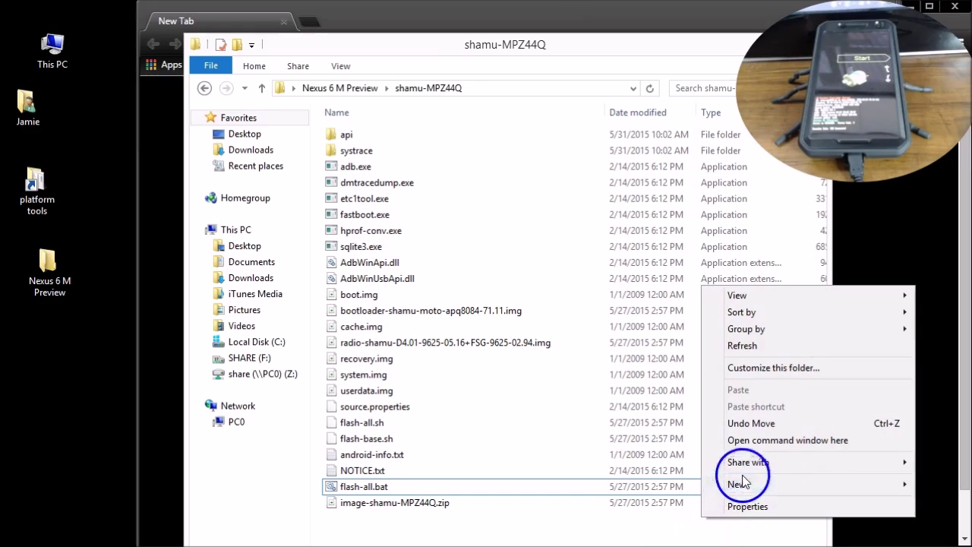
pyautogui.click(759, 441)
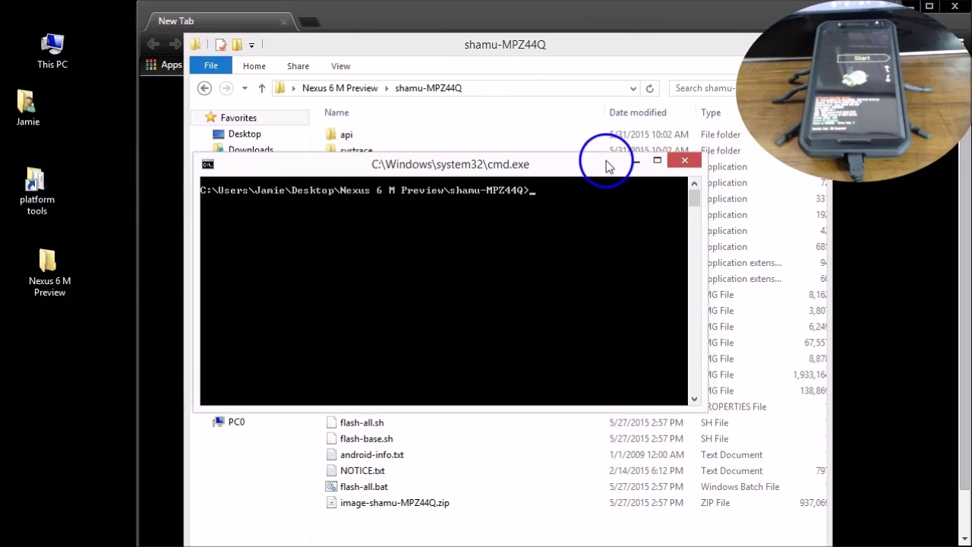
pyautogui.moveTo(608, 166); pyautogui.dragTo(651, 194)
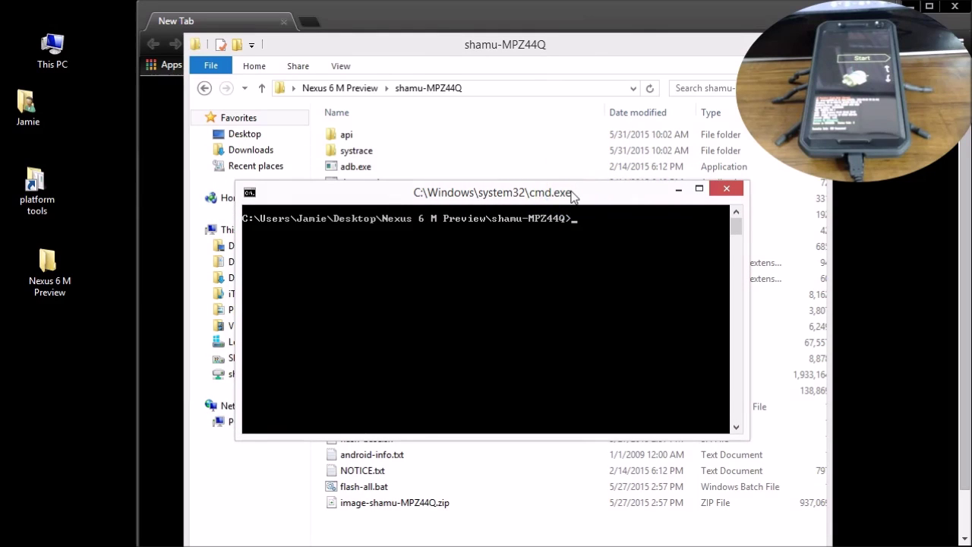
# Flash the bootloader with fastboot flash bootloader bootloader-shamu-moto-apq8084-71.11.img, keeping the image's file name in view
pyautogui.write('fastboot flash bootloader')
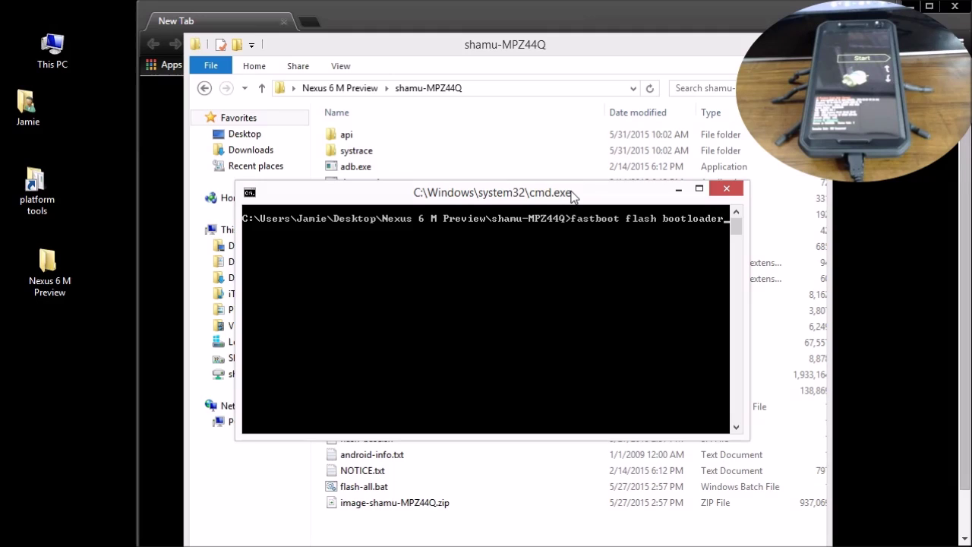
pyautogui.moveTo(569, 196); pyautogui.dragTo(594, 339)
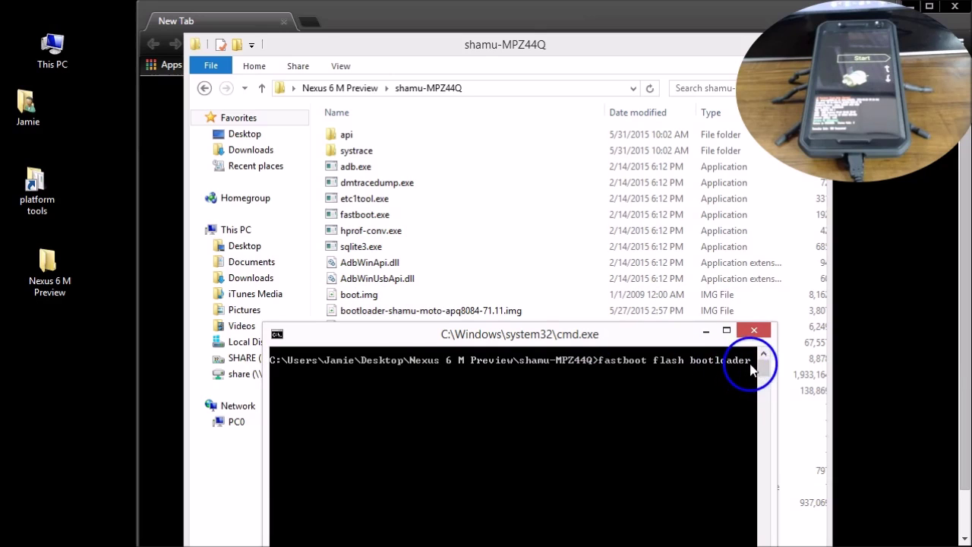
pyautogui.moveTo(385, 315); pyautogui.dragTo(508, 316)
pyautogui.write('bootloader')
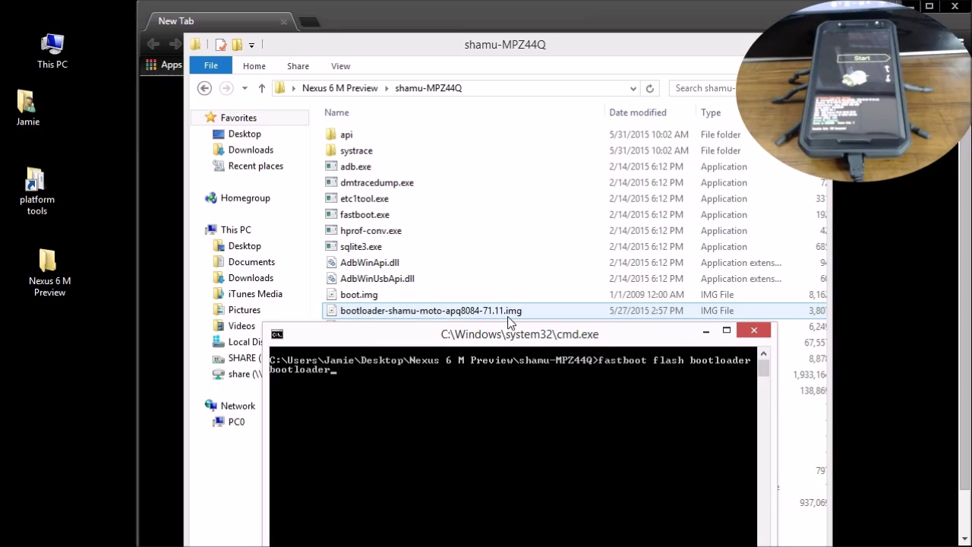
pyautogui.write('-shamu-moto-apq')
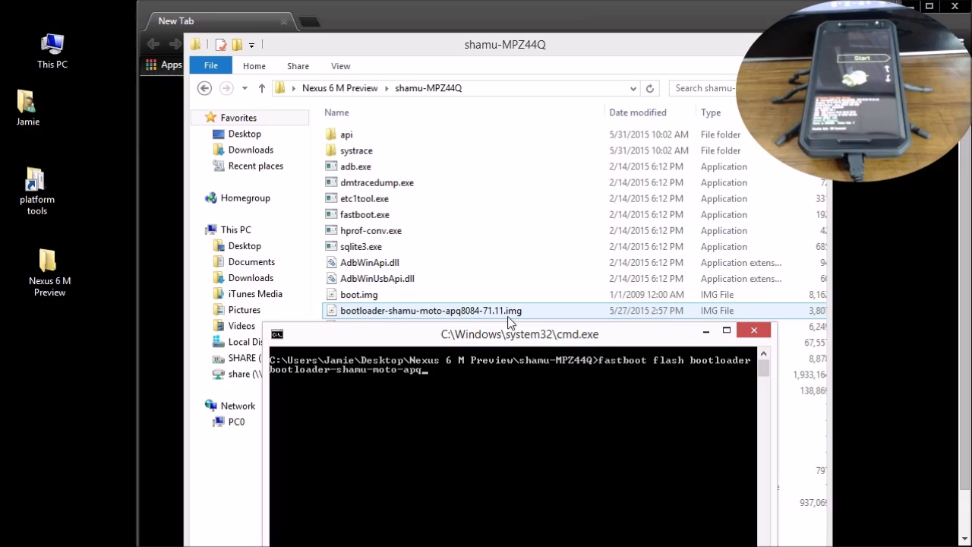
pyautogui.write('8084-71.11.img')
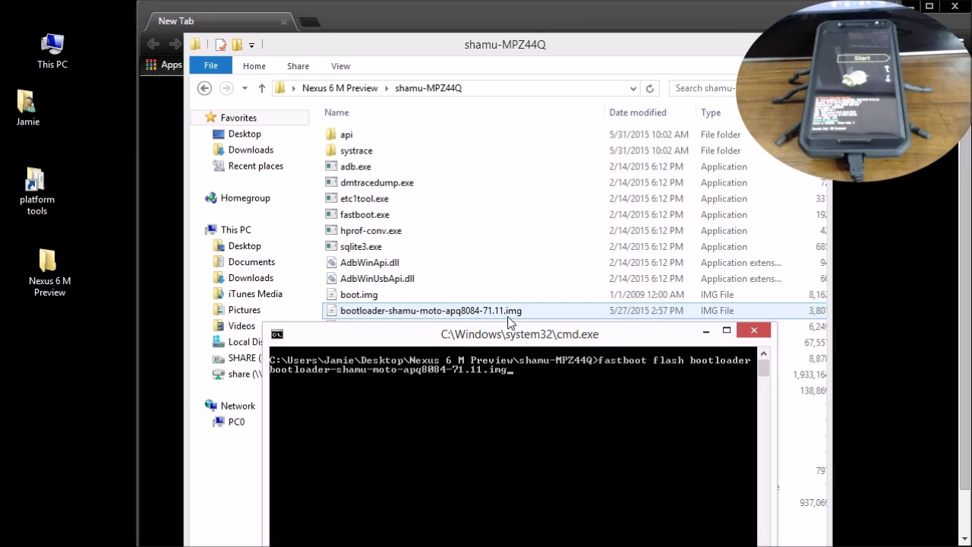
pyautogui.press('Return')
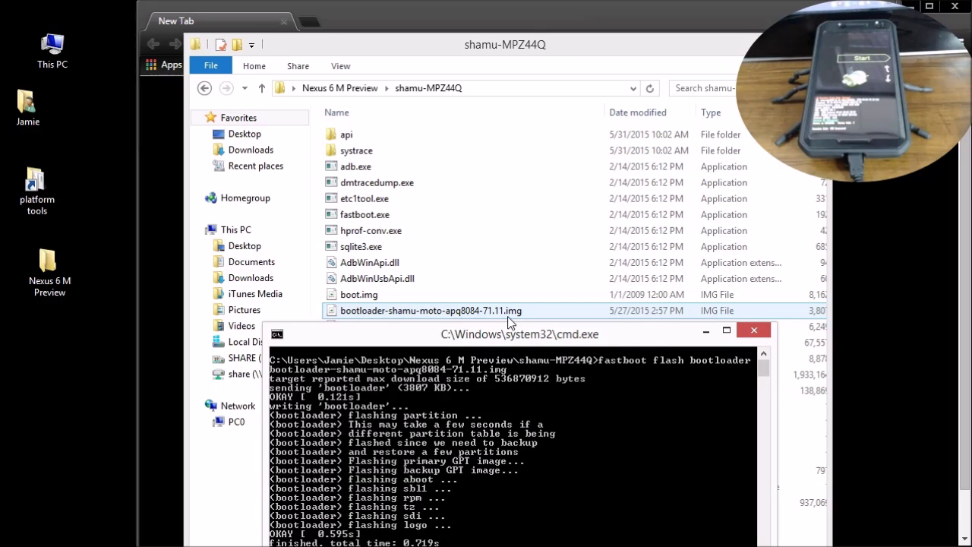
# Flash the radio with fastboot flash radio radio-shamu-D4.01-9625-05.16+FSG-9625-02.94.img, keeping the image's file name in view
pyautogui.click(515, 334)
pyautogui.moveTo(515, 336); pyautogui.dragTo(524, 151)
pyautogui.moveTo(768, 187); pyautogui.dragTo(770, 199)
pyautogui.write('fastboot flash radio')
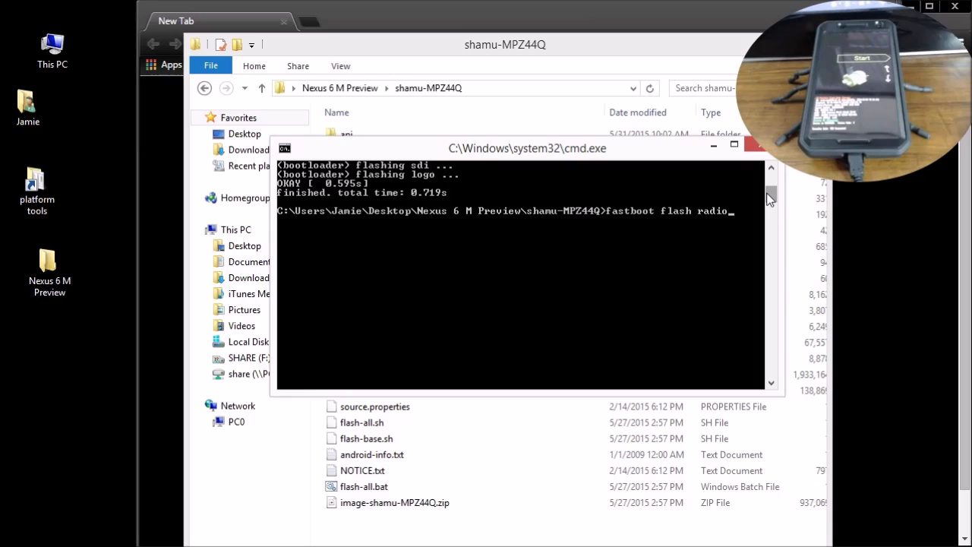
pyautogui.click(650, 156)
pyautogui.moveTo(561, 155); pyautogui.dragTo(598, 371)
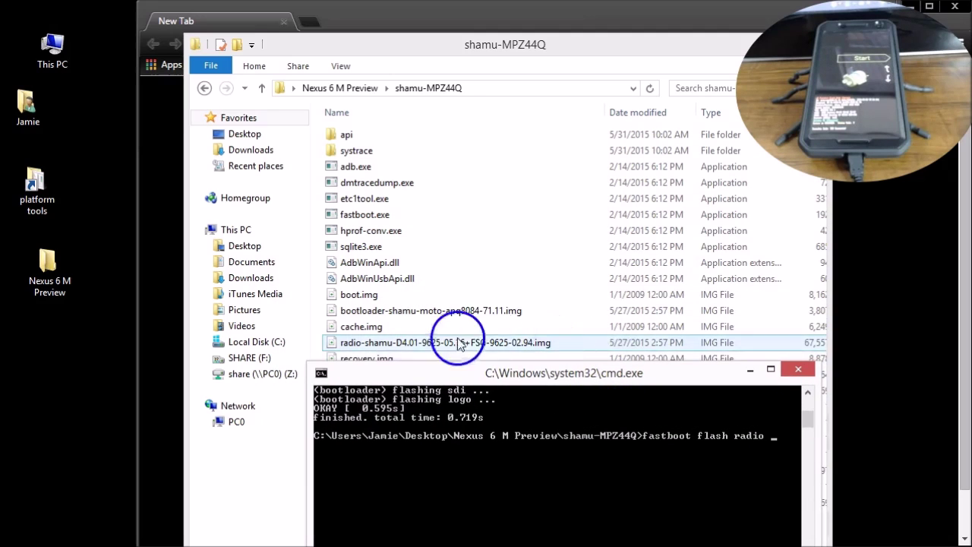
pyautogui.click(418, 342)
pyautogui.hotkey('alt', 'Tab')
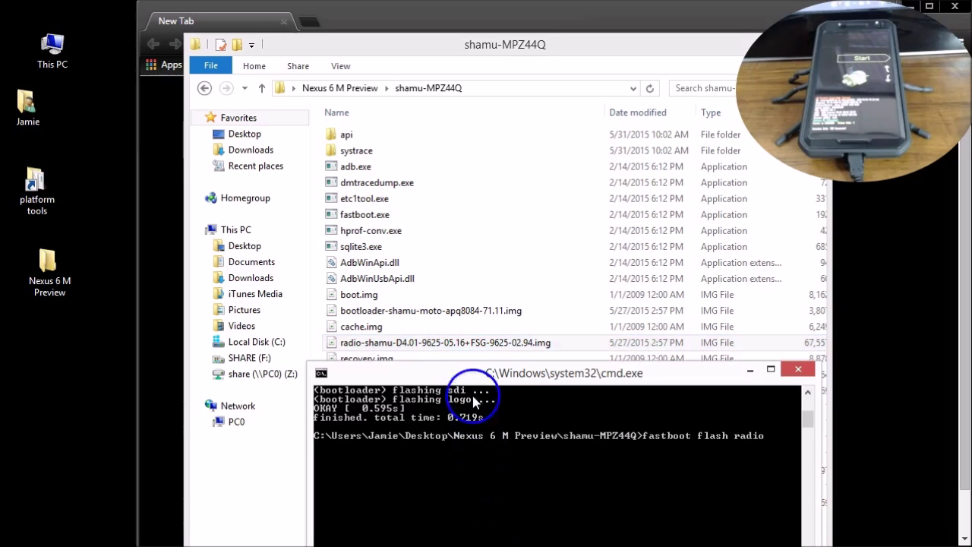
pyautogui.moveTo(468, 383); pyautogui.dragTo(469, 374)
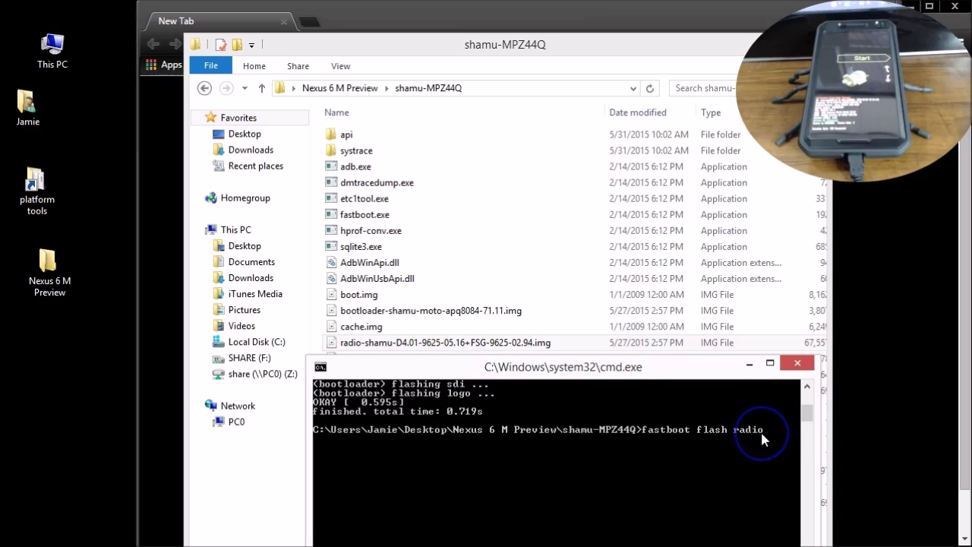
pyautogui.write('radio')
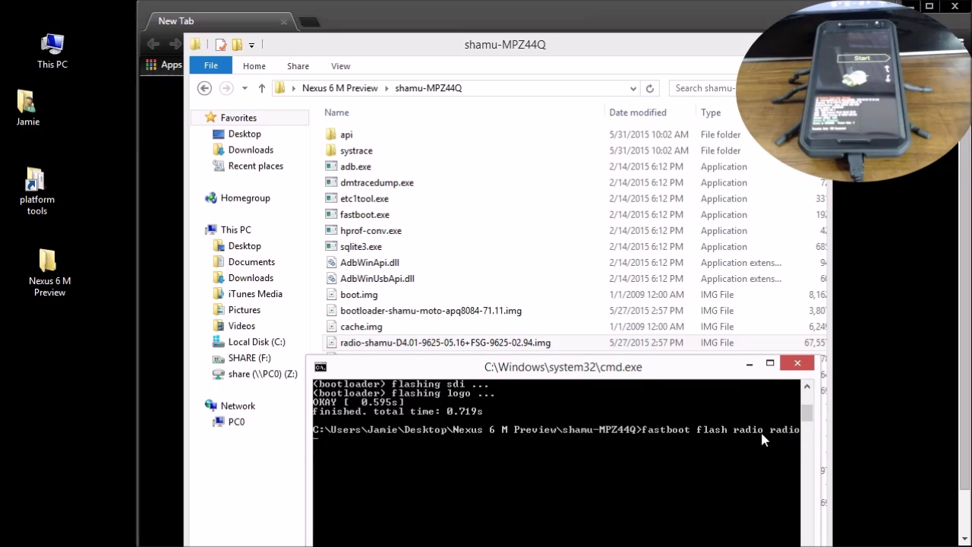
pyautogui.write('-shamu-D4.01-9625-05.16')
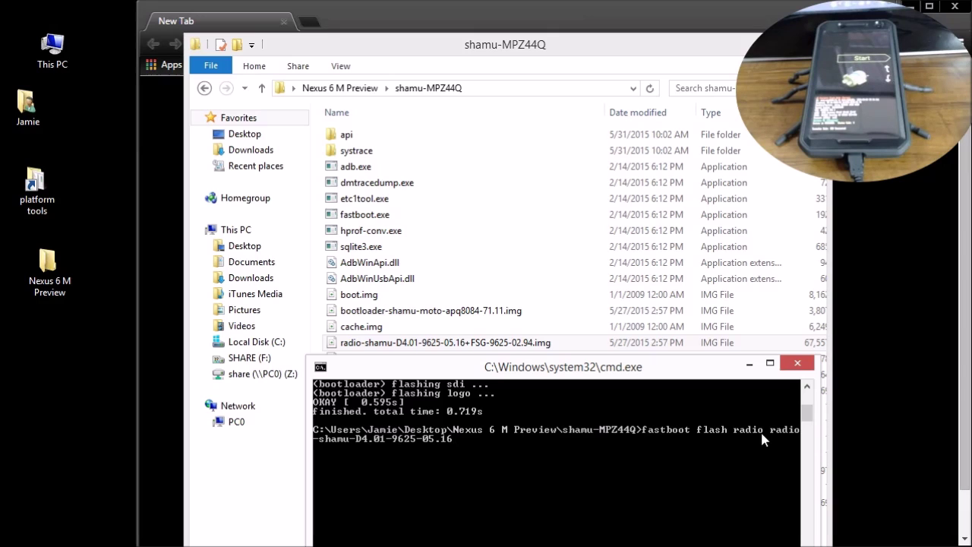
pyautogui.write('+FSG-9625-02.94')
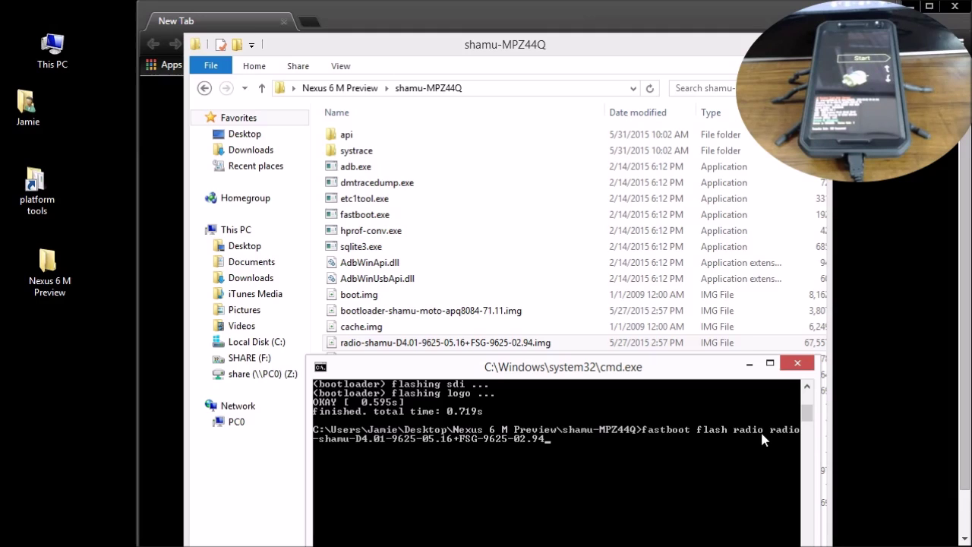
pyautogui.write('.img')
pyautogui.press('Return')
# Restart the phone into its bootloader with fastboot reboot-bootloader
pyautogui.moveTo(690, 370); pyautogui.dragTo(667, 186)
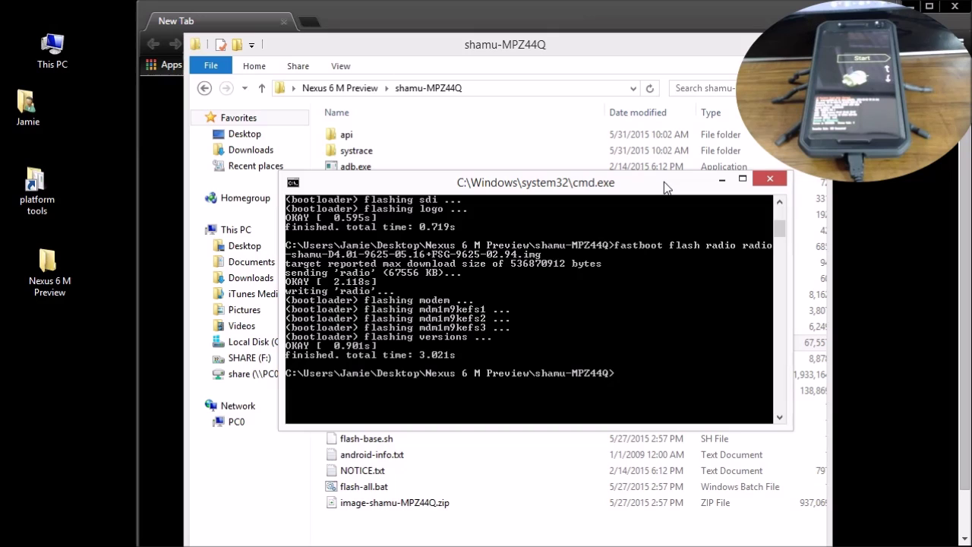
pyautogui.write('fastboot reboot-bootloader')
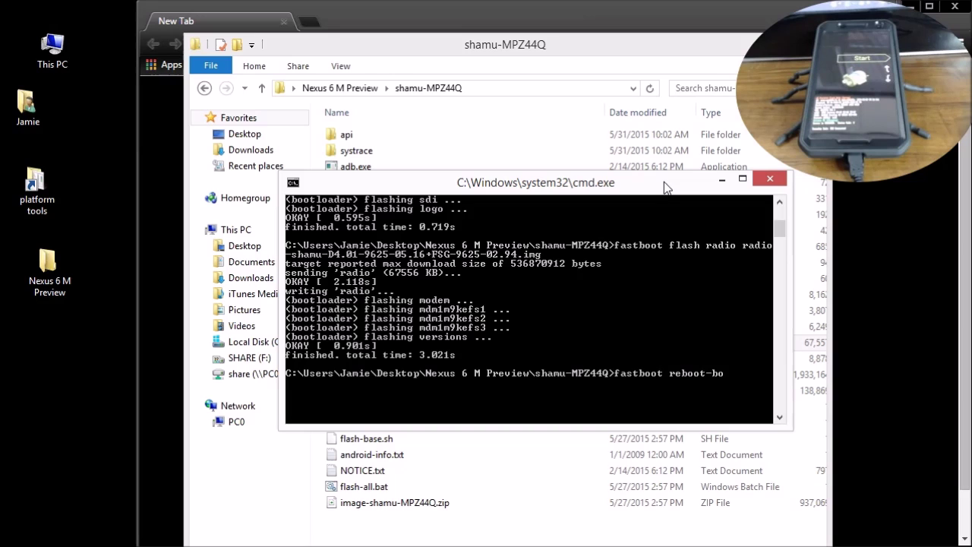
pyautogui.press('Return')
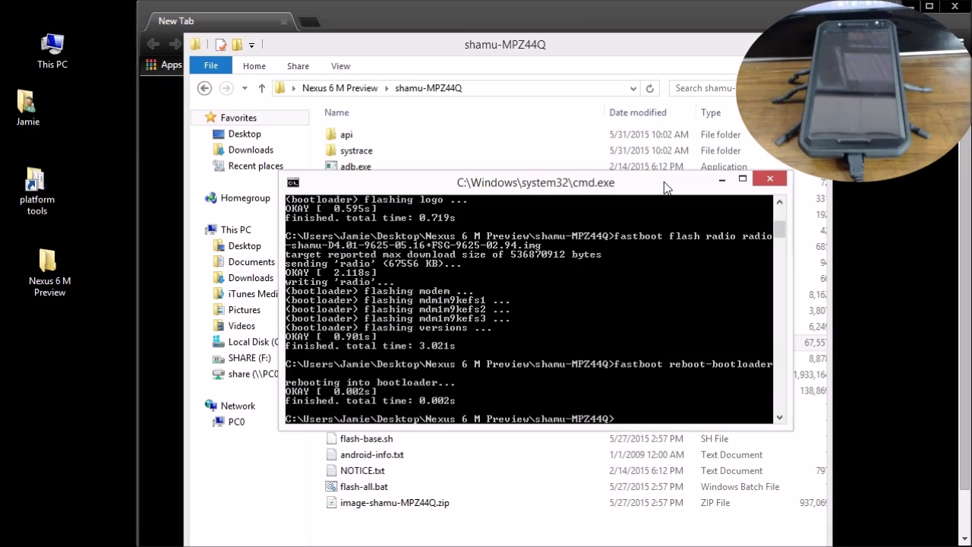
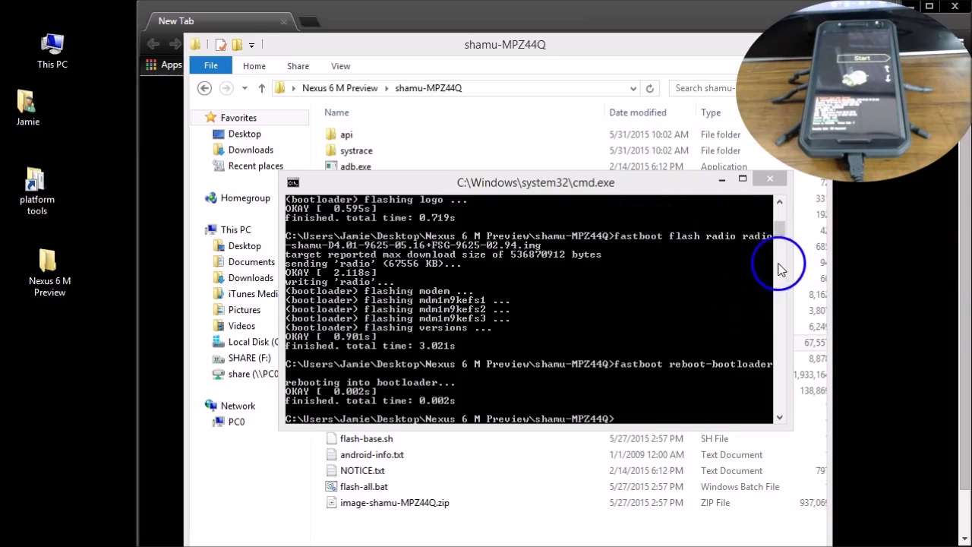
# Place the command window beside the image file names and run fastboot flash recovery recovery.img
pyautogui.scroll(-5, 787, 235)
pyautogui.moveTo(654, 186); pyautogui.dragTo(811, 222)
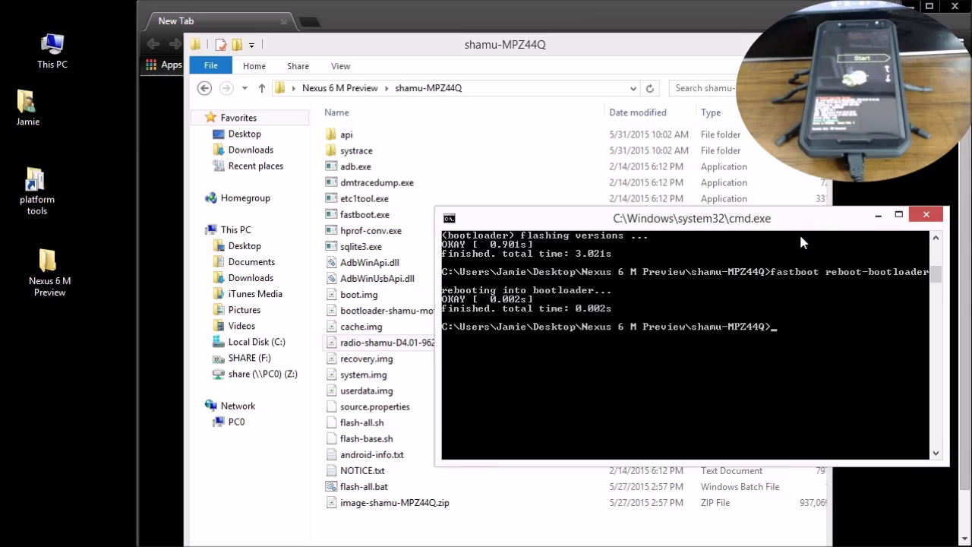
pyautogui.write('fastboot flash recovery')
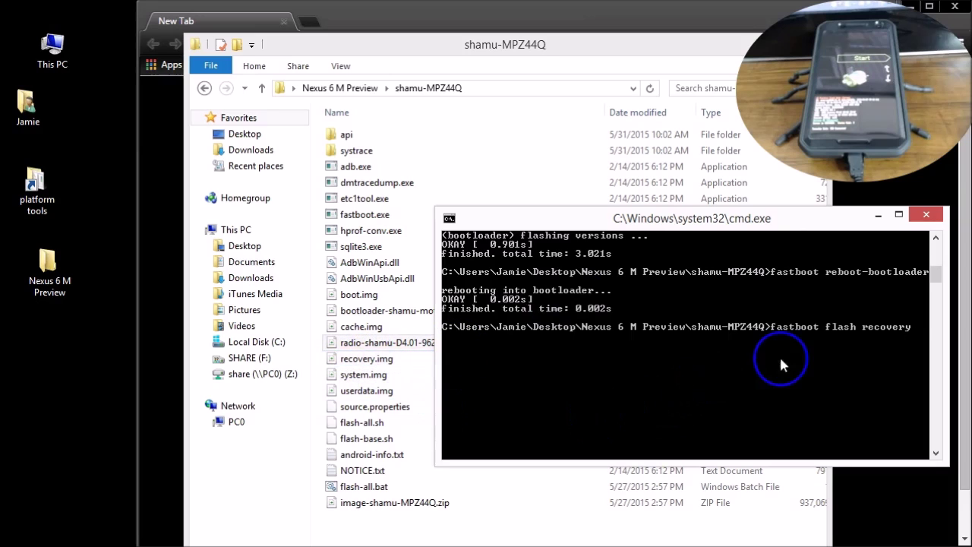
pyautogui.write('recovery.img')
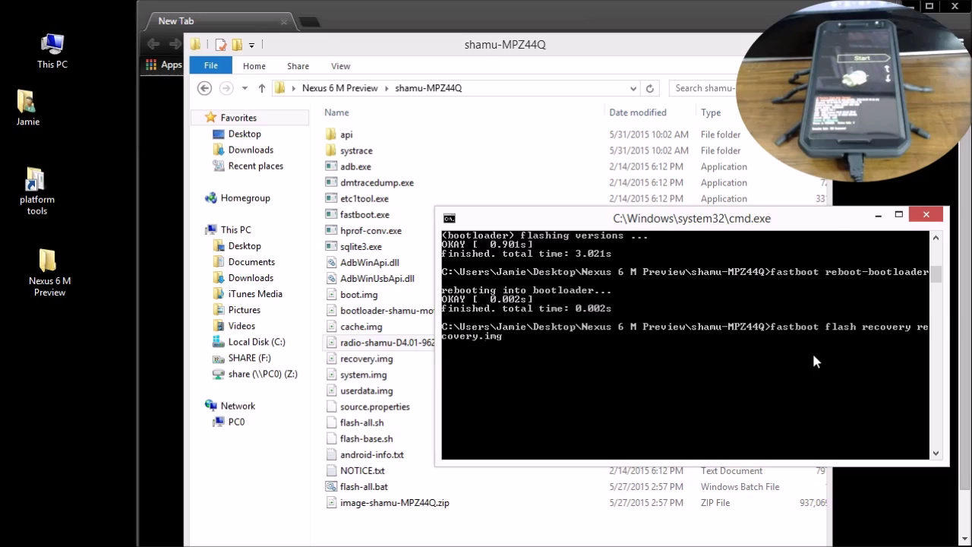
pyautogui.press('Return')
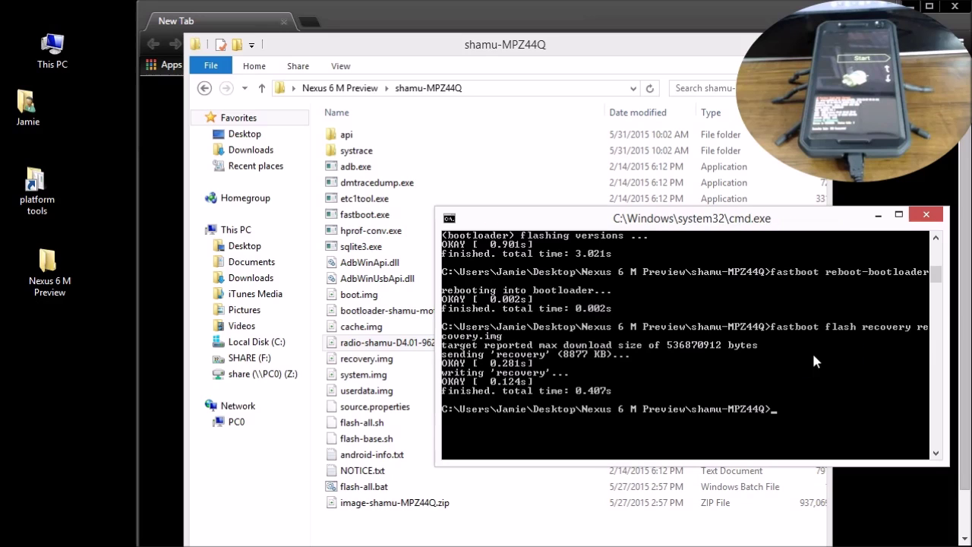
# Flash the boot image to the phone with fastboot flash boot boot.img
pyautogui.moveTo(937, 275); pyautogui.dragTo(934, 287)
pyautogui.write('fastboot')
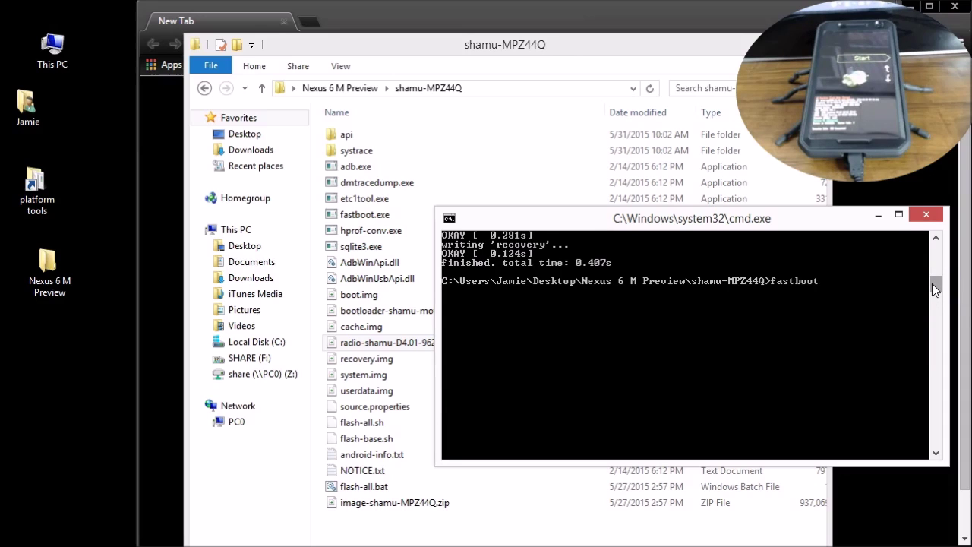
pyautogui.write(' flash boot boot.img')
pyautogui.click(756, 327)
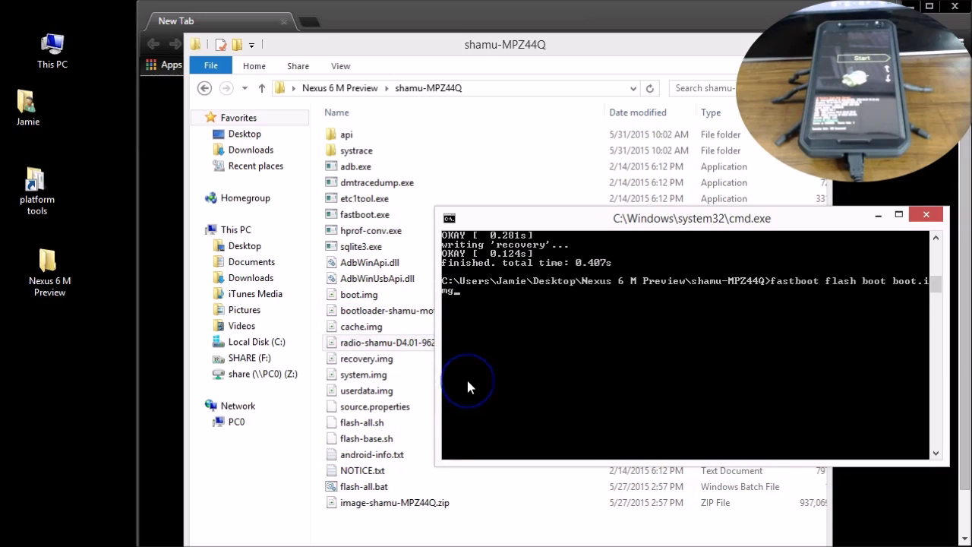
pyautogui.press('Return')
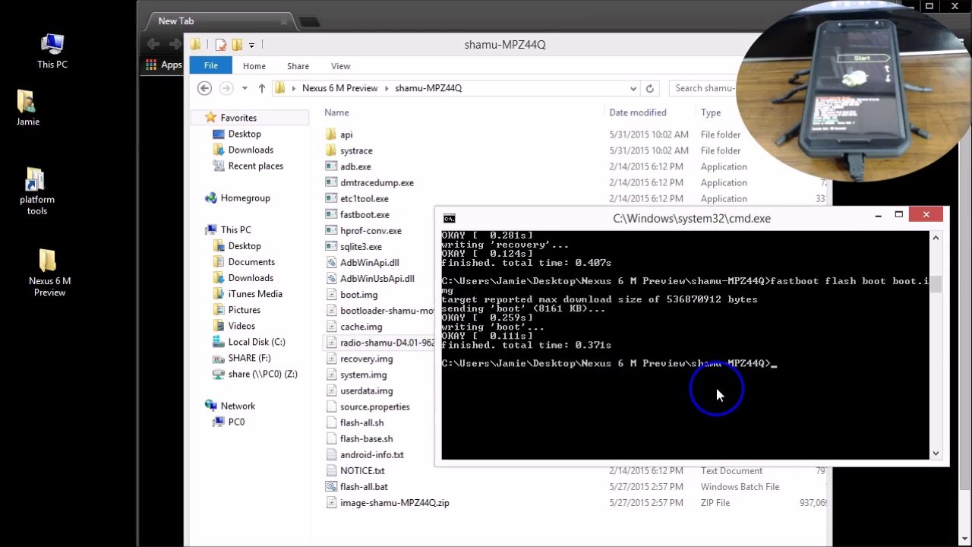
# Flash the system image to the phone with fastboot flash system system.img
pyautogui.moveTo(936, 287); pyautogui.dragTo(938, 295)
pyautogui.write('fastboot flash system')
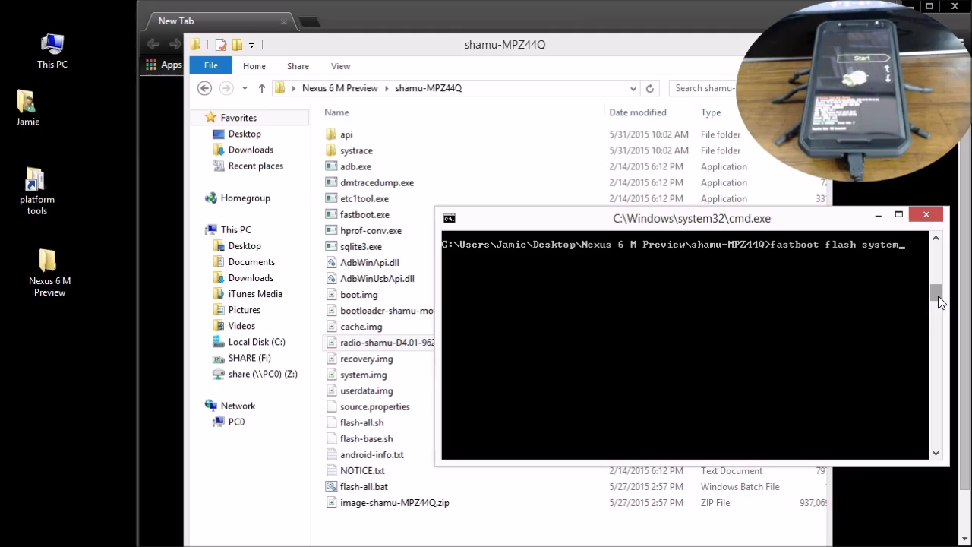
pyautogui.write(' system.img')
pyautogui.press('Return')
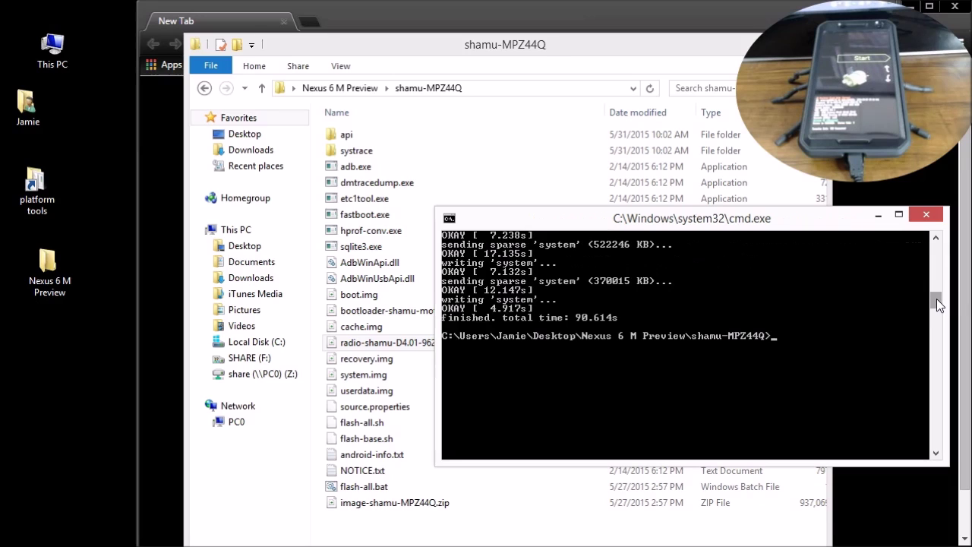
# Flash the cache image to the phone with fastboot flash cache cache.img
pyautogui.write('fastboot flash cache')
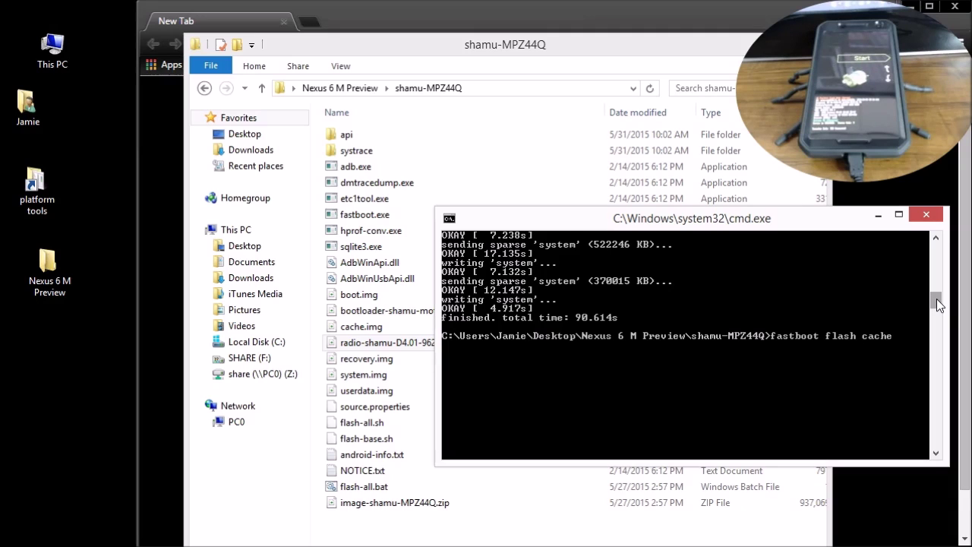
pyautogui.write(' cache')
pyautogui.write('.img')
pyautogui.press('Return')
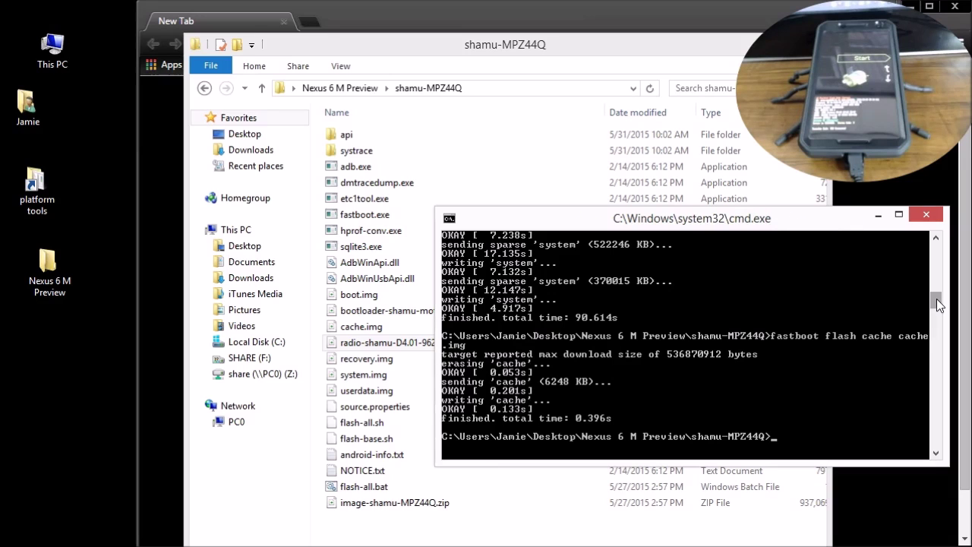
# Flash the user data with fastboot flash userdata userdata.img, and close the command window with exit
pyautogui.moveTo(936, 298); pyautogui.dragTo(935, 310)
pyautogui.write('fastboot')
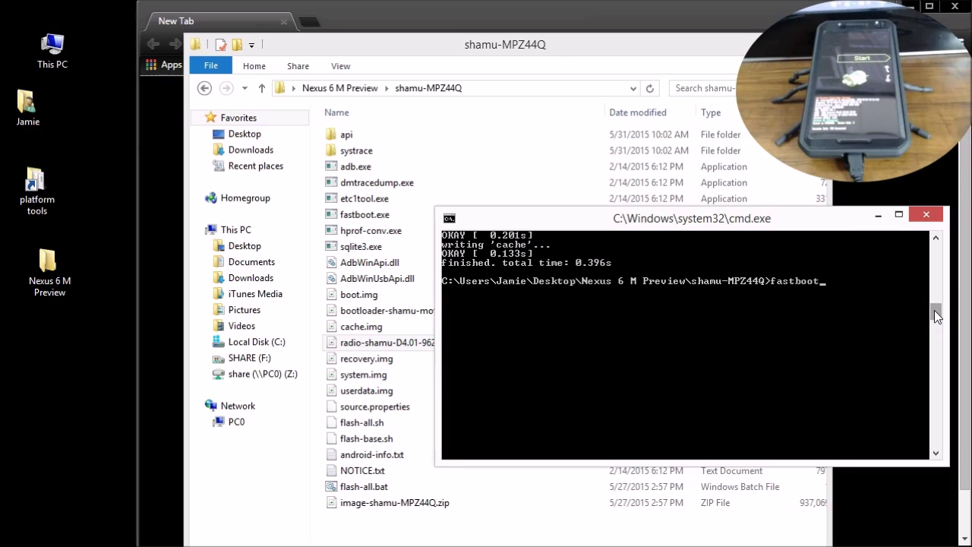
pyautogui.write(' flash userdata userdat')
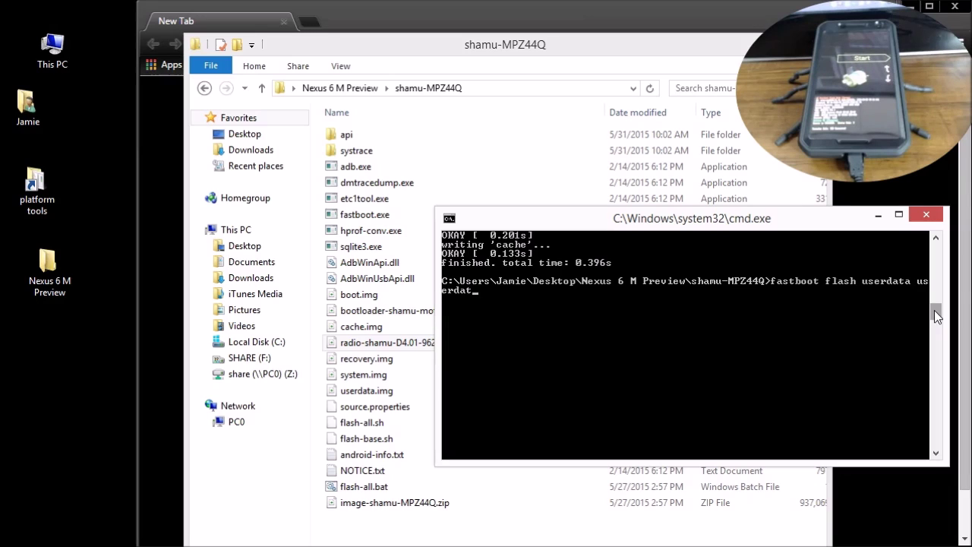
pyautogui.press('BackSpace')
pyautogui.press('BackSpace')
pyautogui.press('BackSpace')
pyautogui.press('BackSpace')
pyautogui.press('BackSpace')
pyautogui.press('BackSpace')
pyautogui.write('erdata.img')
pyautogui.press('Return')
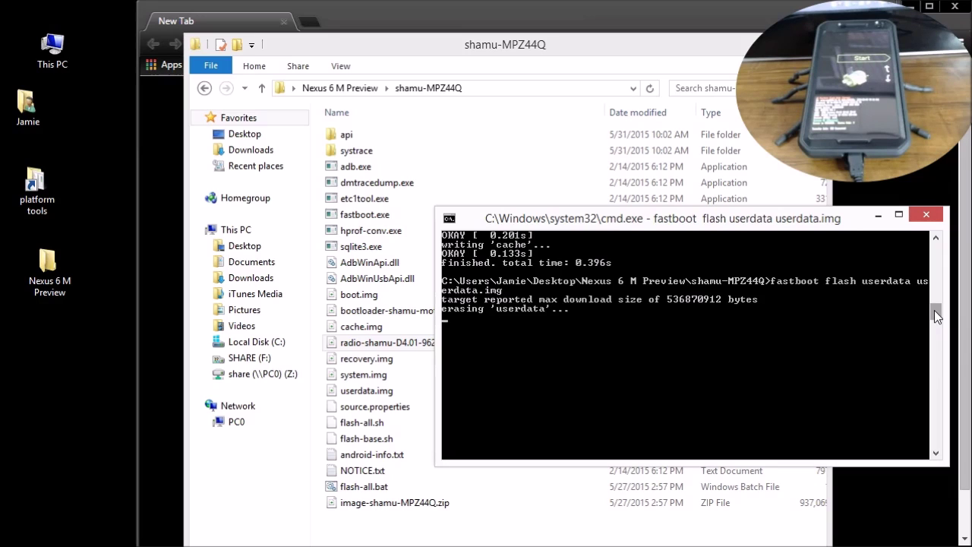
pyautogui.write('exit')
pyautogui.press('Return')
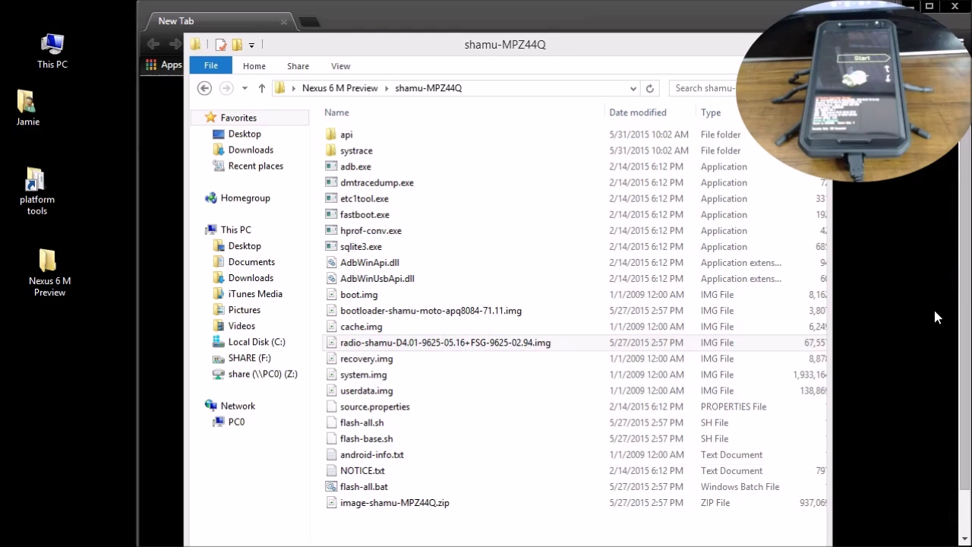